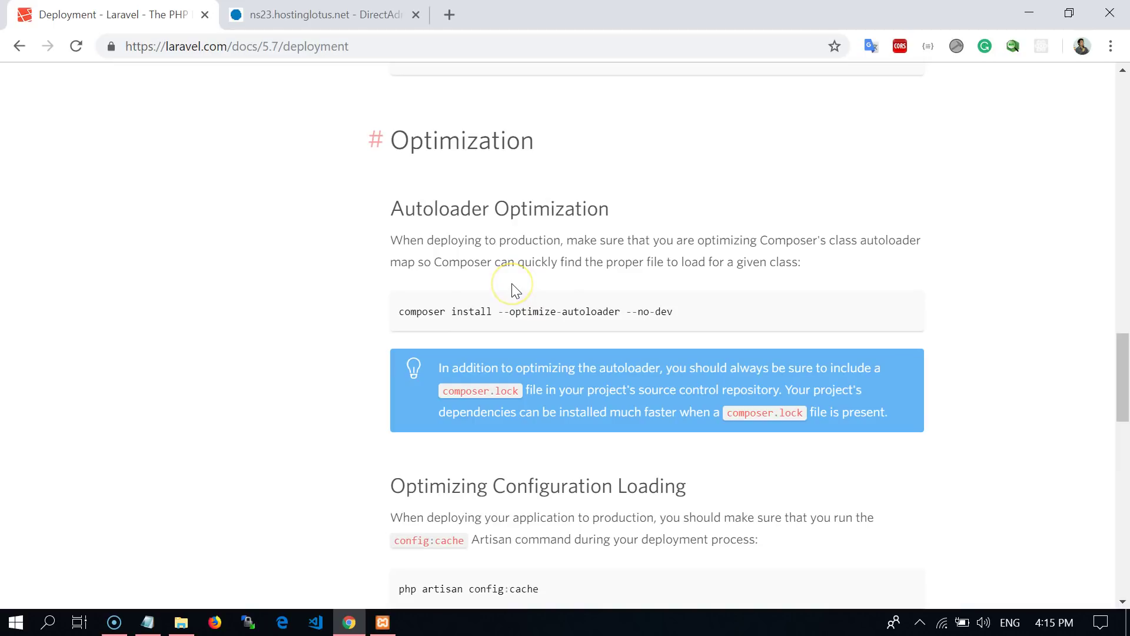
- Read the deployment guide's Optimization section, covering composer install --optimize-autoloader --no-dev, php artisan config:cache and php artisan route:cache
{"action": "left_click_drag", "start_coordinate": [399, 311], "coordinate": [677, 313]}
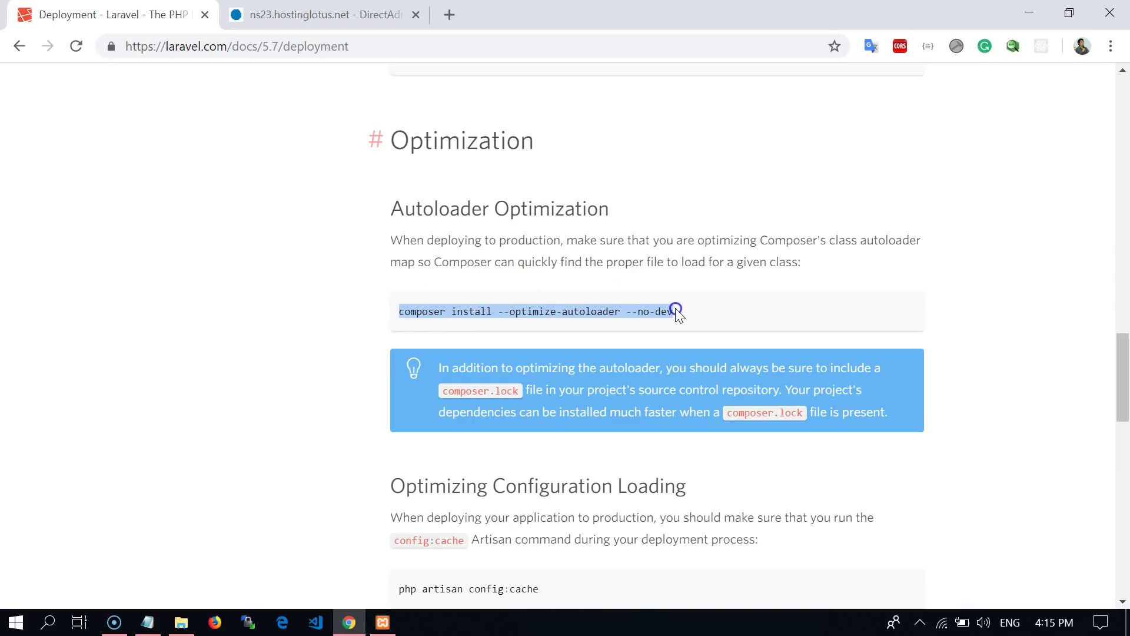
{"action": "left_click", "coordinate": [853, 299]}
{"action": "scroll", "coordinate": [739, 317], "scroll_direction": "down", "scroll_amount": 5}
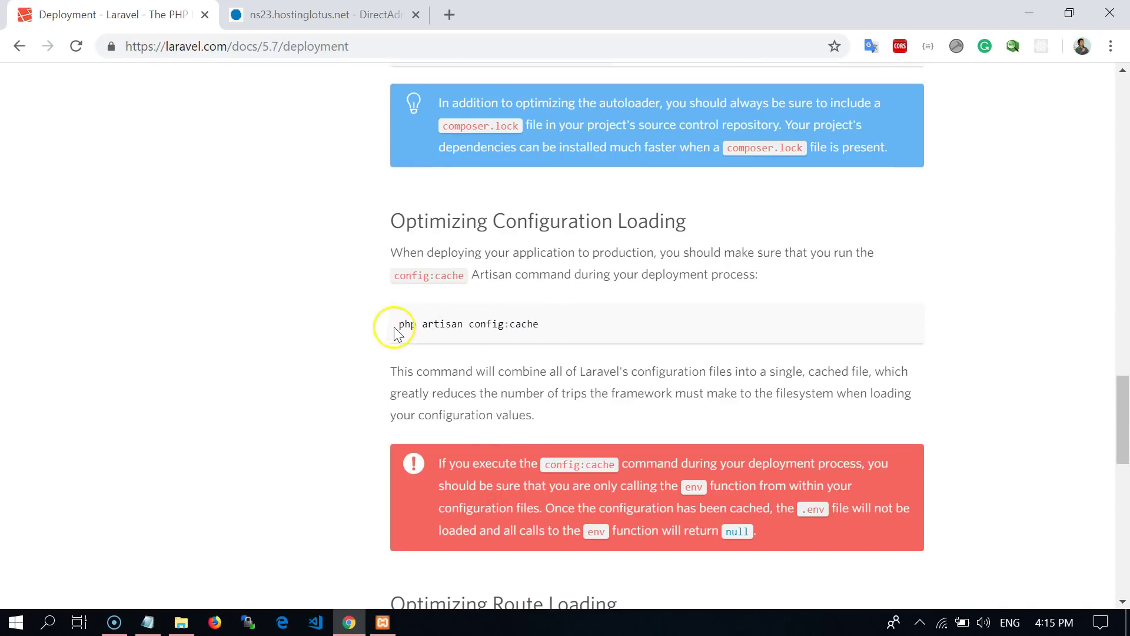
{"action": "left_click_drag", "start_coordinate": [396, 324], "coordinate": [573, 327]}
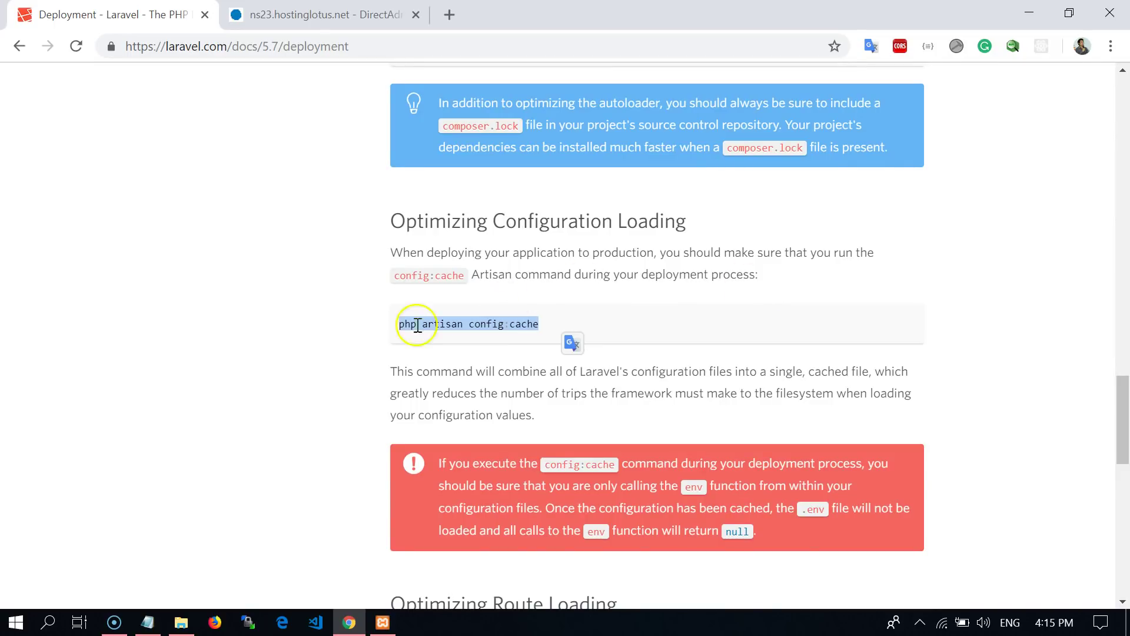
{"action": "left_click", "coordinate": [375, 328]}
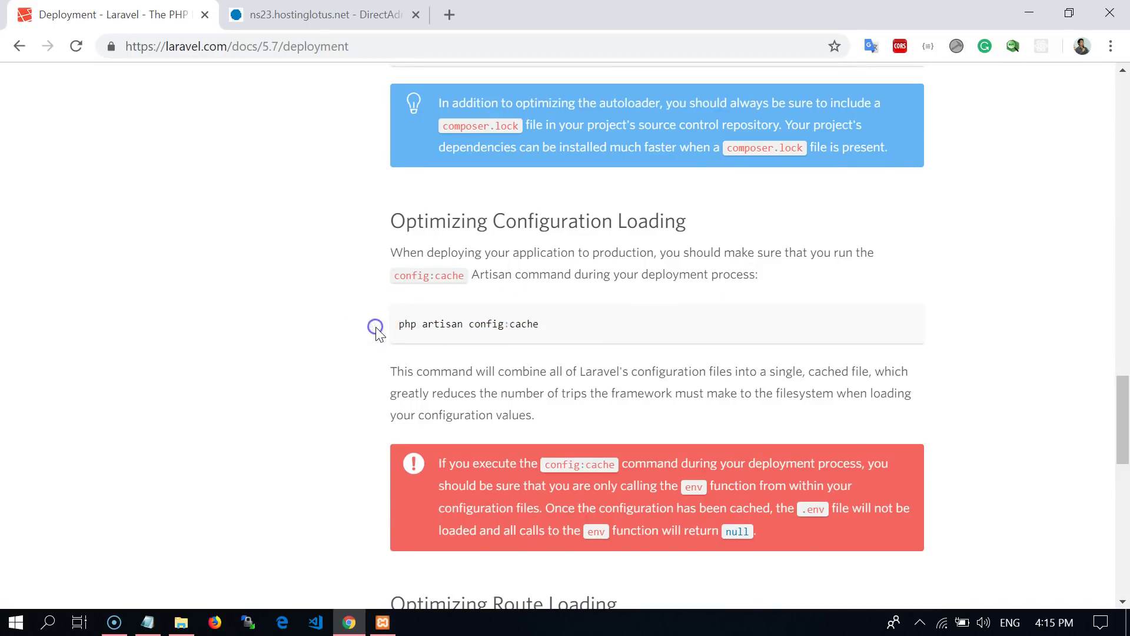
{"action": "scroll", "coordinate": [380, 334], "scroll_direction": "down", "scroll_amount": 4}
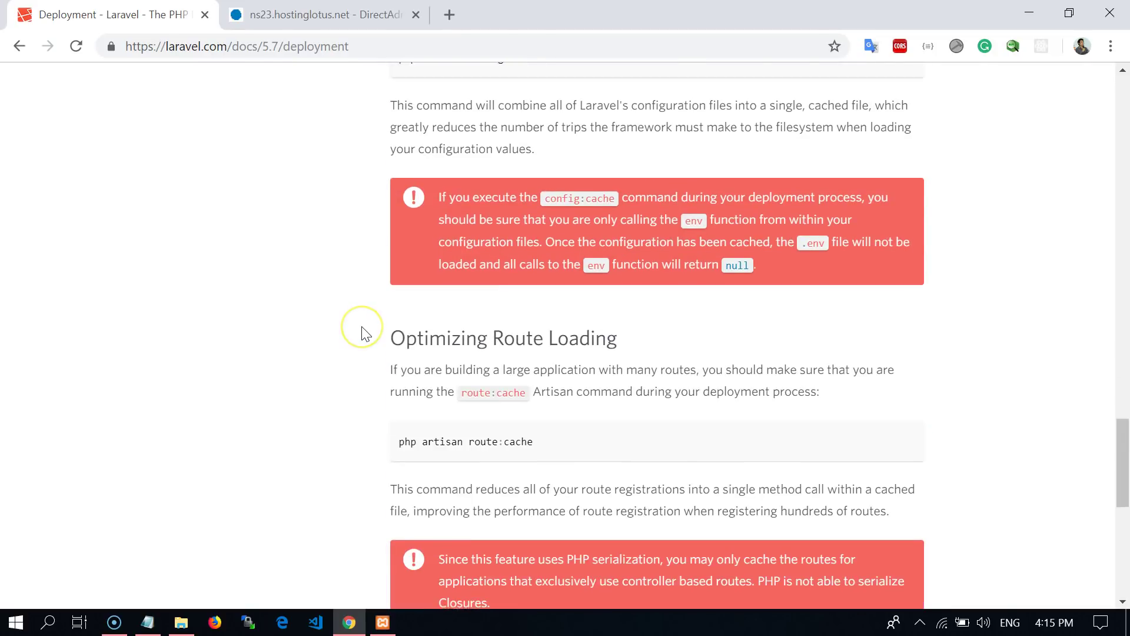
{"action": "scroll", "coordinate": [380, 334], "scroll_direction": "down", "scroll_amount": 2}
{"action": "left_click_drag", "start_coordinate": [395, 361], "coordinate": [560, 360]}
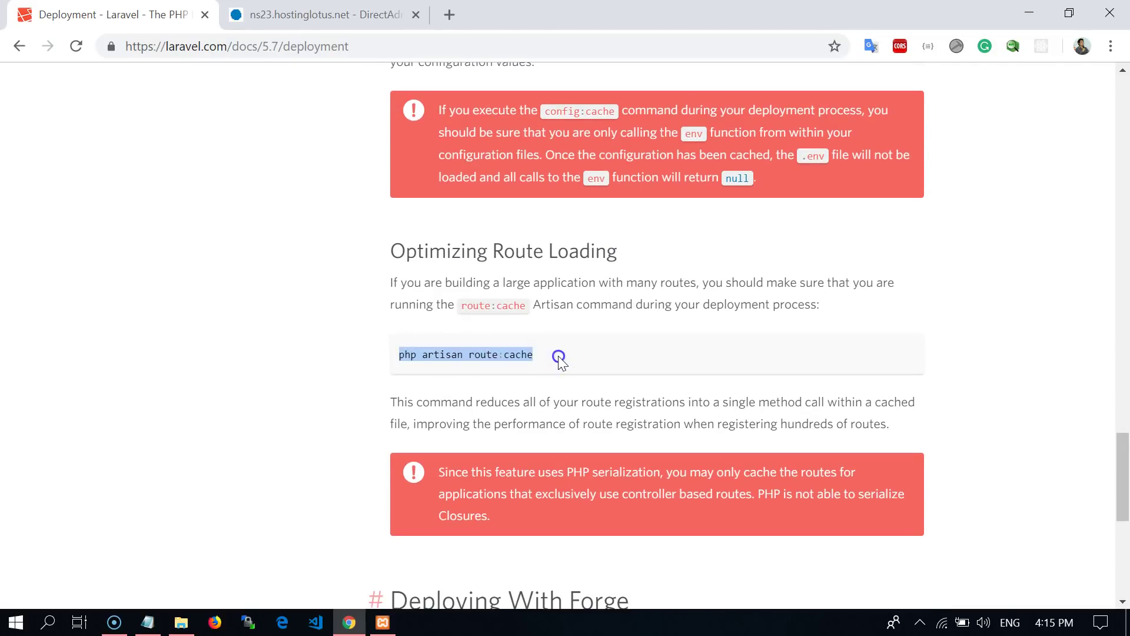
{"action": "left_click", "coordinate": [775, 337]}
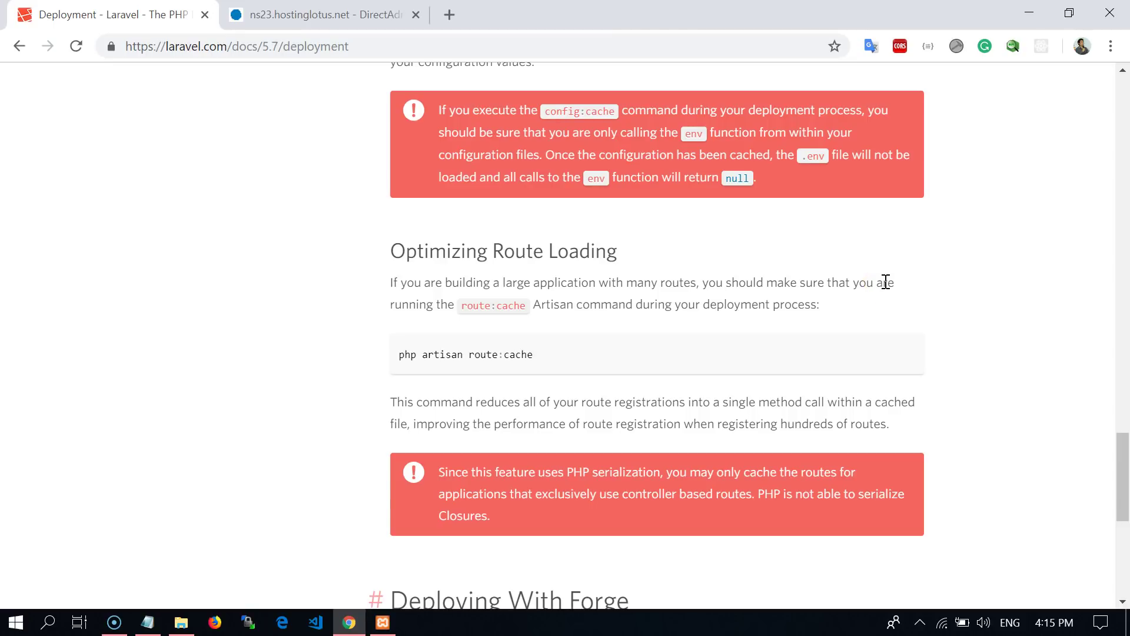
{"action": "scroll", "coordinate": [886, 282], "scroll_direction": "up", "scroll_amount": 3}
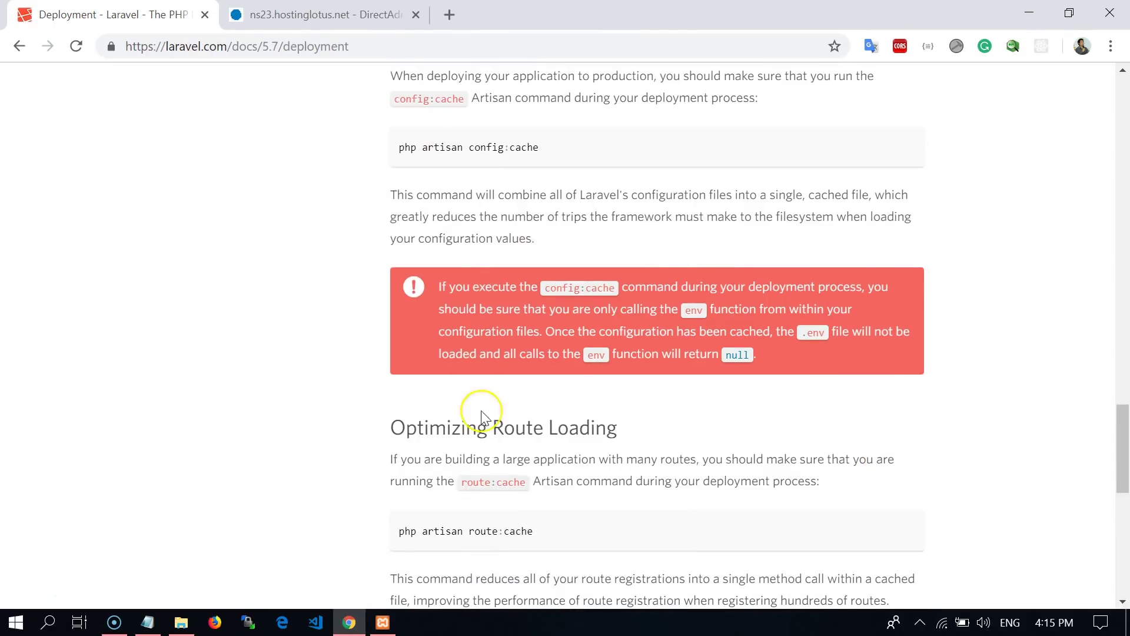
{"action": "scroll", "coordinate": [479, 416], "scroll_direction": "down", "scroll_amount": 3}
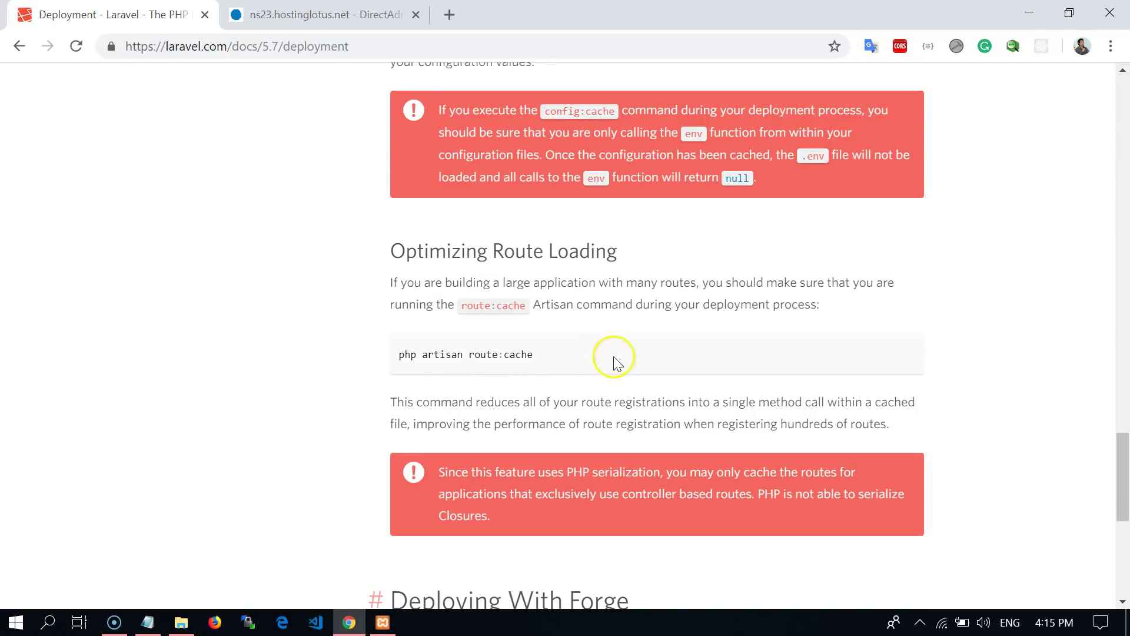
{"action": "scroll", "coordinate": [724, 306], "scroll_direction": "up", "scroll_amount": 3}
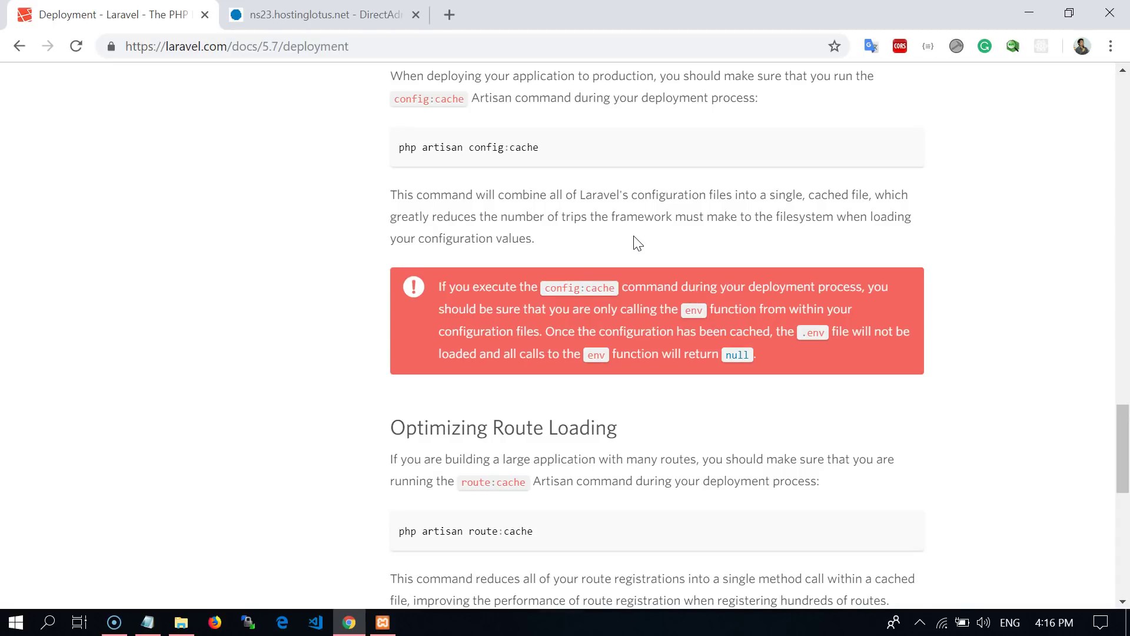
{"action": "scroll", "coordinate": [638, 243], "scroll_direction": "down", "scroll_amount": 3}
{"action": "scroll", "coordinate": [827, 227], "scroll_direction": "down", "scroll_amount": 8}
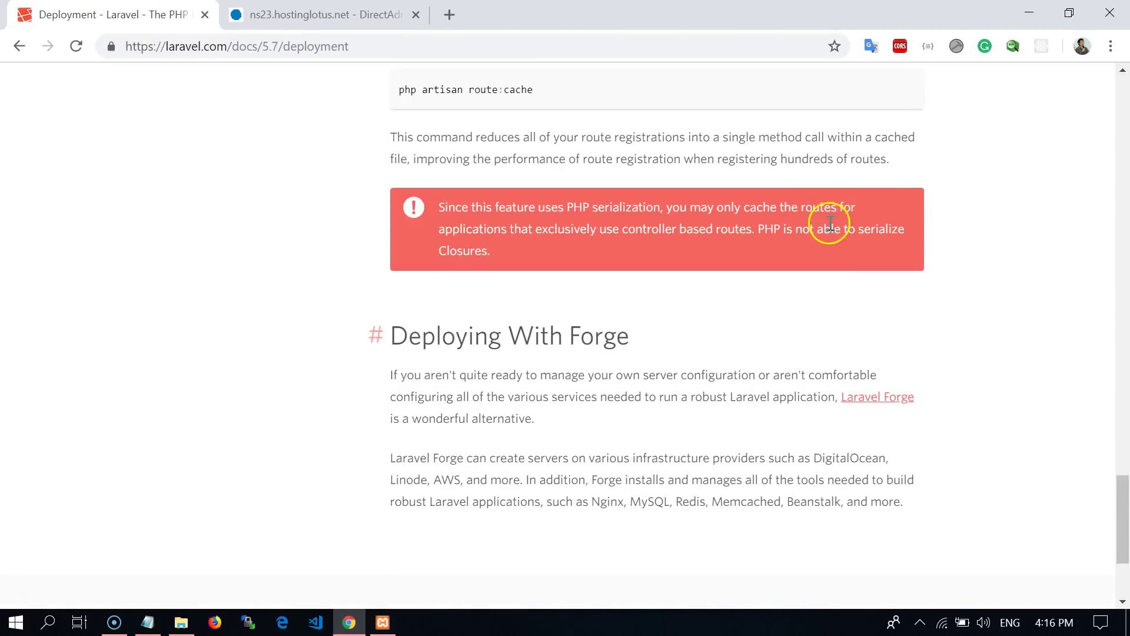
{"action": "scroll", "coordinate": [833, 232], "scroll_direction": "up", "scroll_amount": 13}
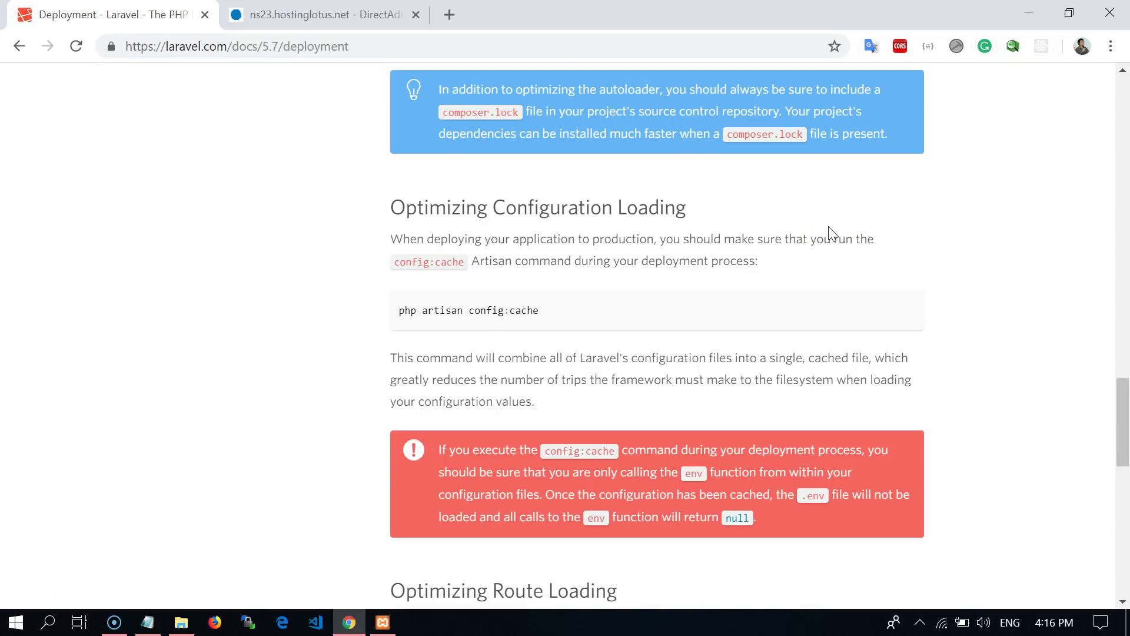
- Switch to the DirectAdmin file manager and examine the folders of the ben85.org domain, including public_html
{"action": "left_click", "coordinate": [324, 14]}
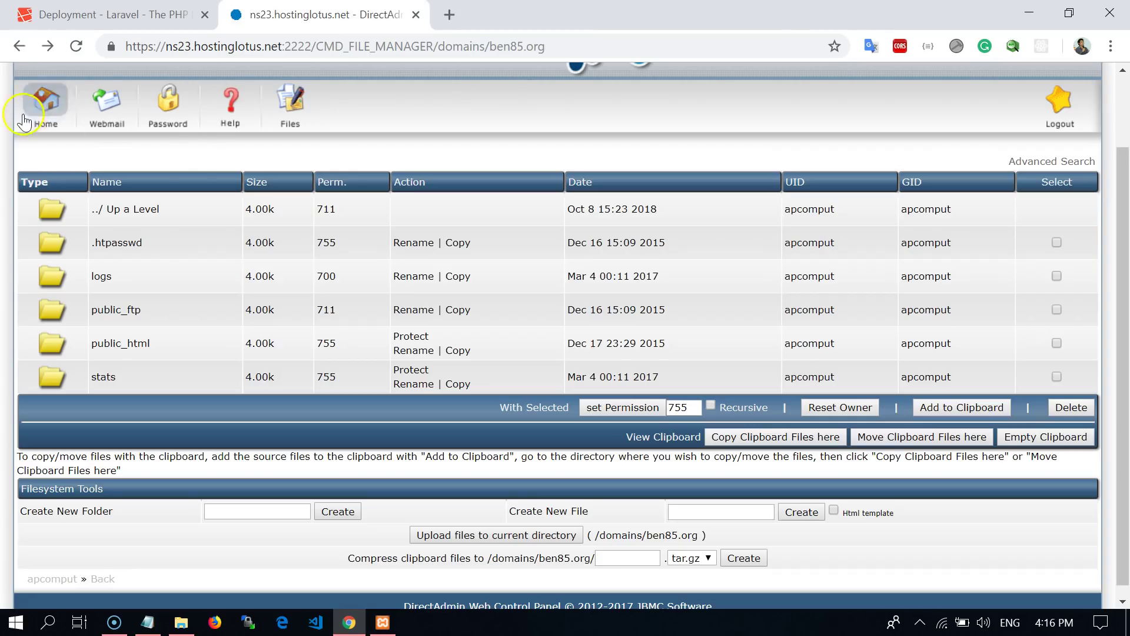
{"action": "scroll", "coordinate": [566, 335], "scroll_direction": "down", "scroll_amount": 1}
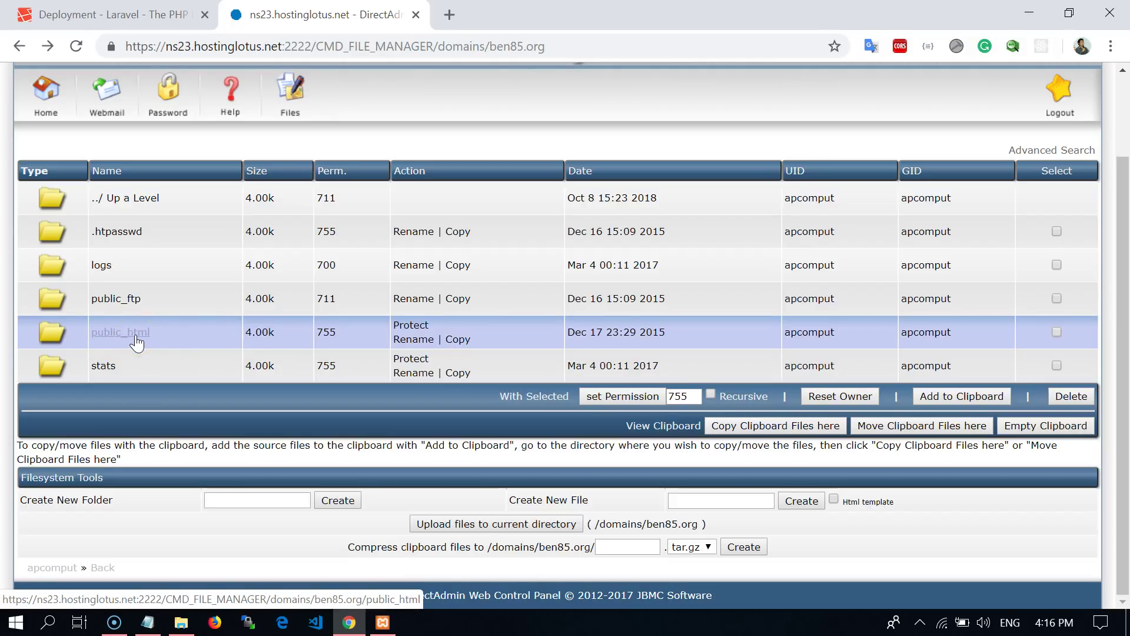
{"action": "left_click", "coordinate": [154, 395]}
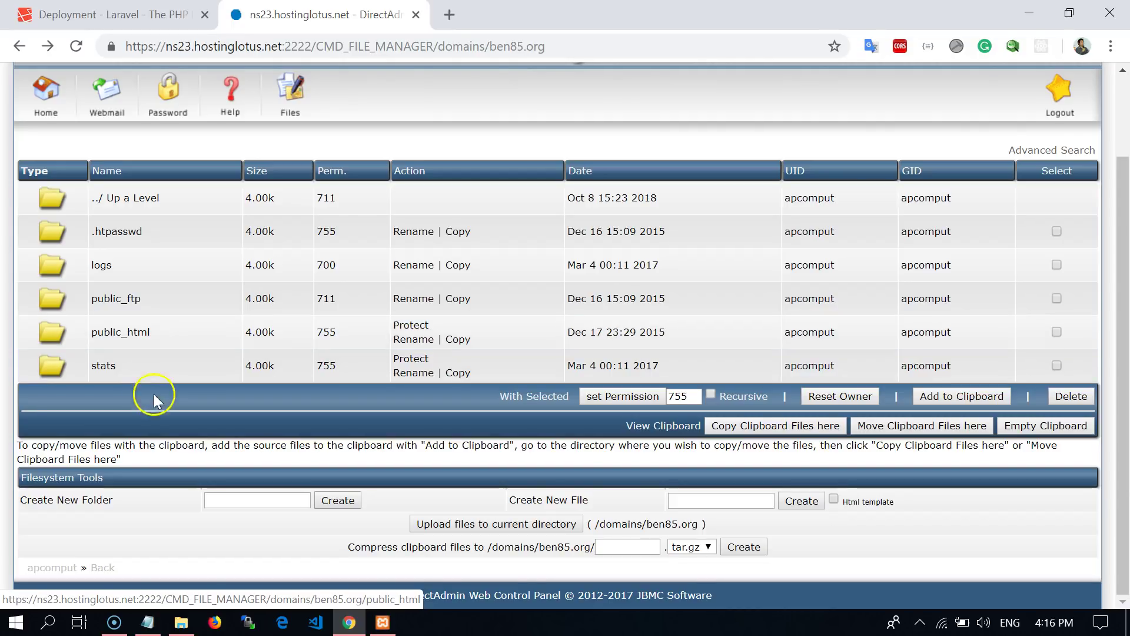
- Switch to File Explorer and open the htdocs folder inside C:\xampp
{"action": "left_click", "coordinate": [181, 622]}
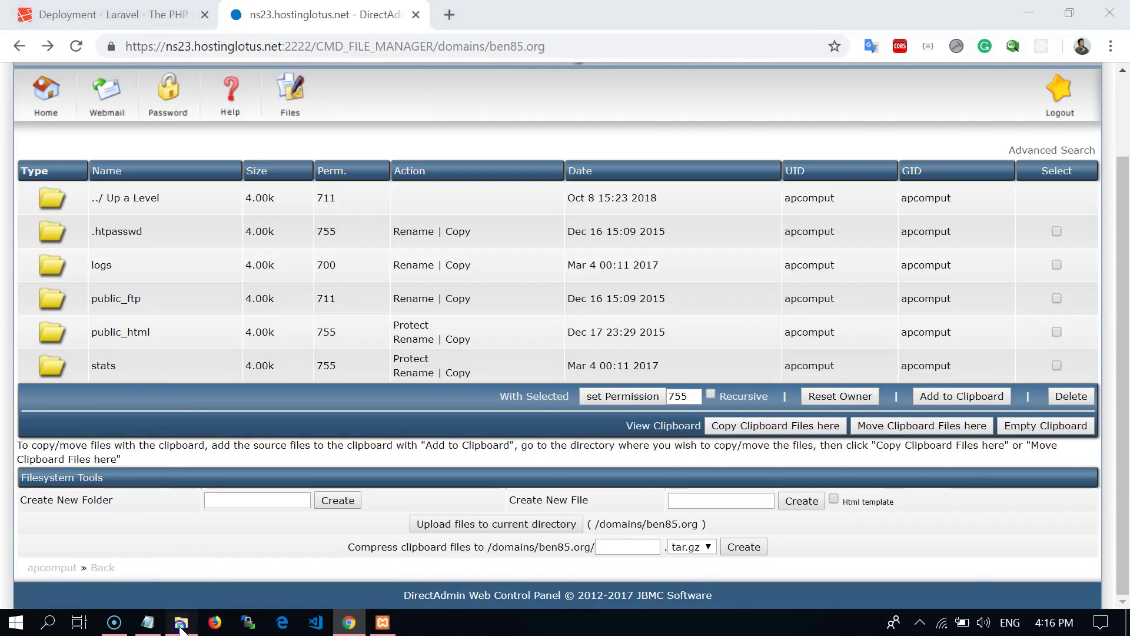
{"action": "left_click", "coordinate": [265, 138]}
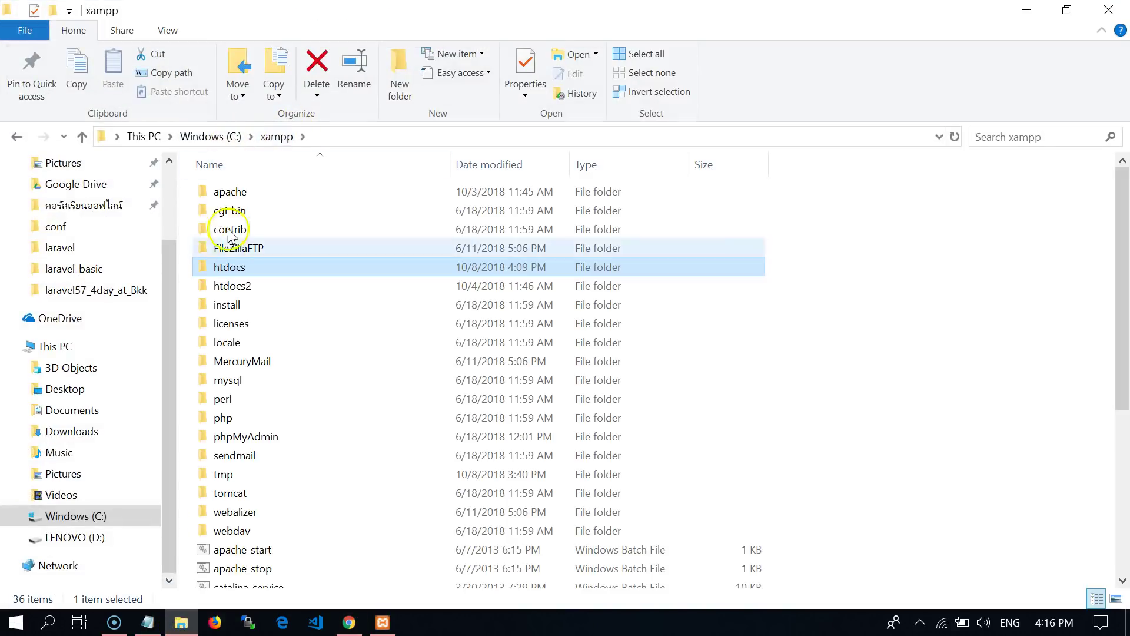
{"action": "double_click", "coordinate": [234, 266]}
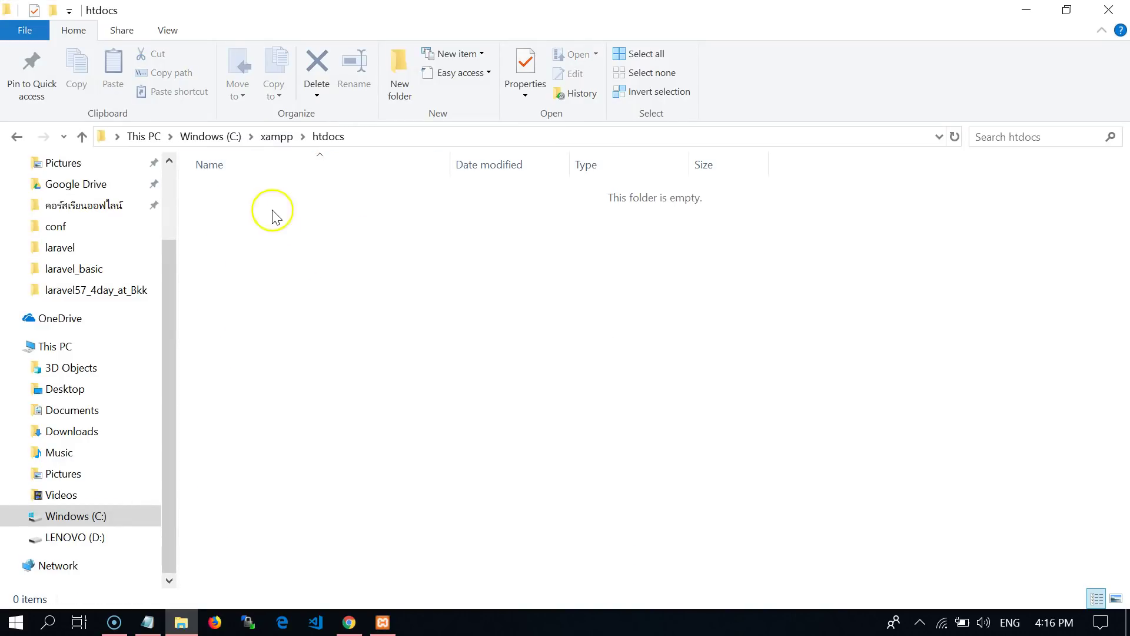
- Place the Chrome window beside File Explorer and compare the hosting's public_html folder with the local htdocs folder
{"action": "left_click", "coordinate": [351, 623]}
{"action": "left_click_drag", "start_coordinate": [454, 13], "coordinate": [920, 50]}
{"action": "left_click", "coordinate": [536, 373]}
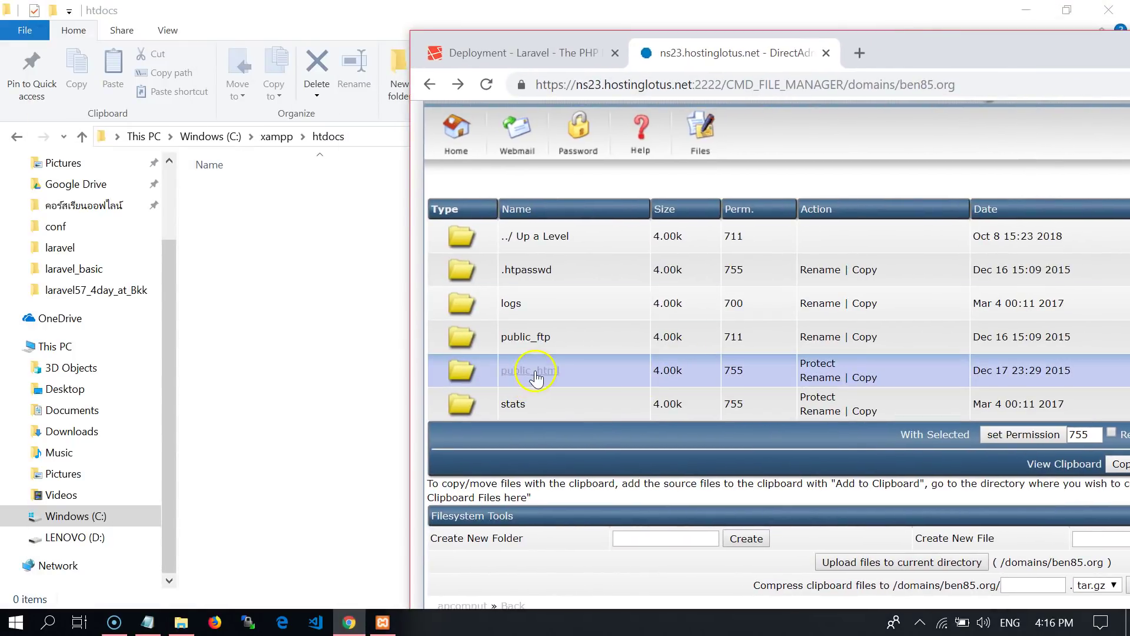
{"action": "left_click", "coordinate": [328, 141]}
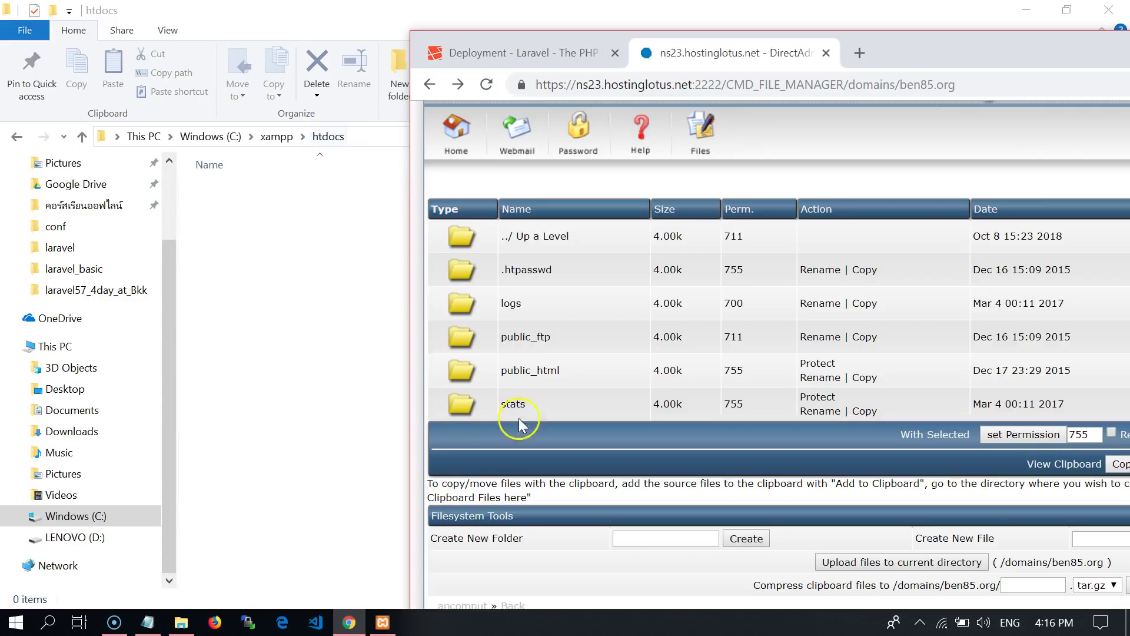
{"action": "left_click", "coordinate": [326, 148]}
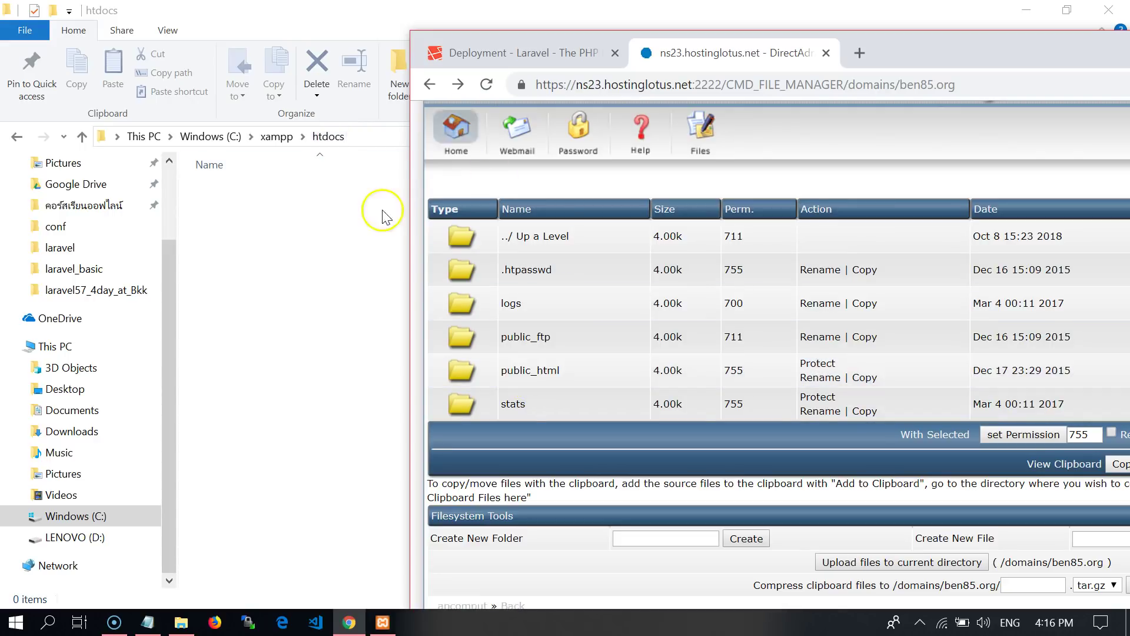
- Return to File Explorer and open the laravelbasic project folder inside xampp's htdocs2 folder
{"action": "left_click", "coordinate": [291, 197]}
{"action": "left_click", "coordinate": [276, 137]}
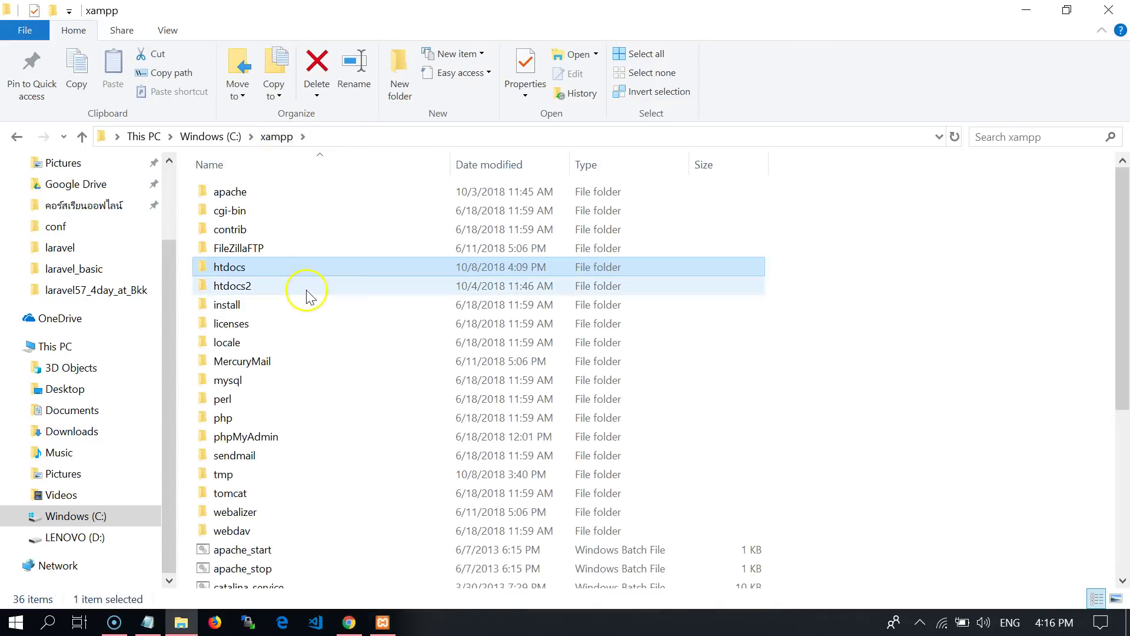
{"action": "double_click", "coordinate": [253, 287]}
{"action": "double_click", "coordinate": [250, 304]}
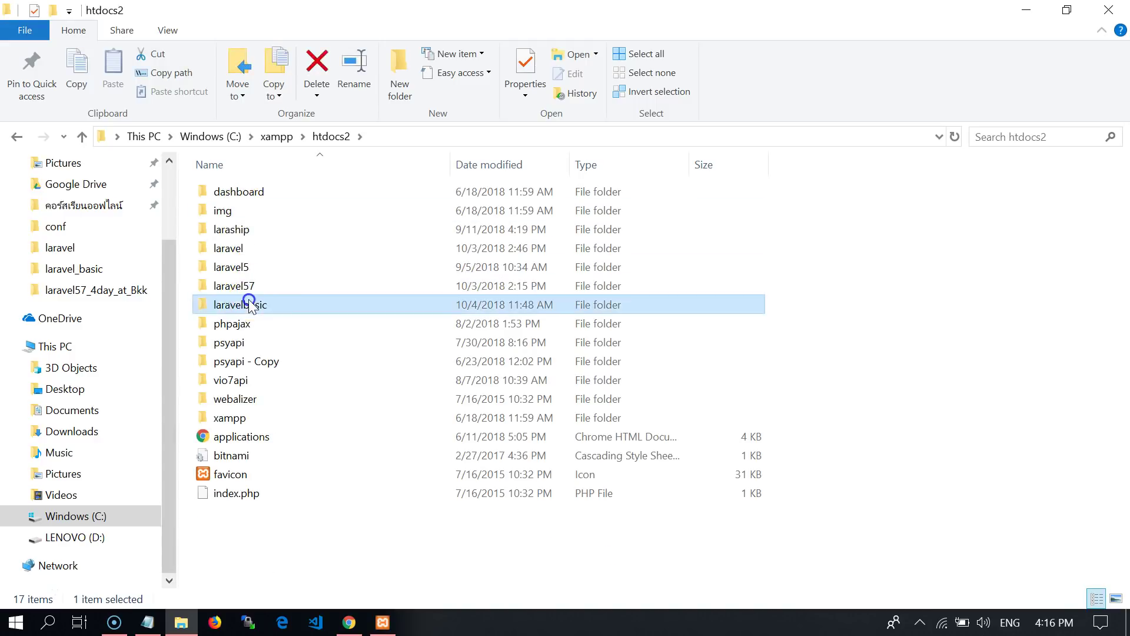
- Examine the laravelbasic project's root files and the contents of its public folder
{"action": "scroll", "coordinate": [270, 476], "scroll_direction": "down", "scroll_amount": 1}
{"action": "scroll", "coordinate": [265, 475], "scroll_direction": "up", "scroll_amount": 1}
{"action": "scroll", "coordinate": [264, 475], "scroll_direction": "down", "scroll_amount": 1}
{"action": "scroll", "coordinate": [263, 474], "scroll_direction": "up", "scroll_amount": 1}
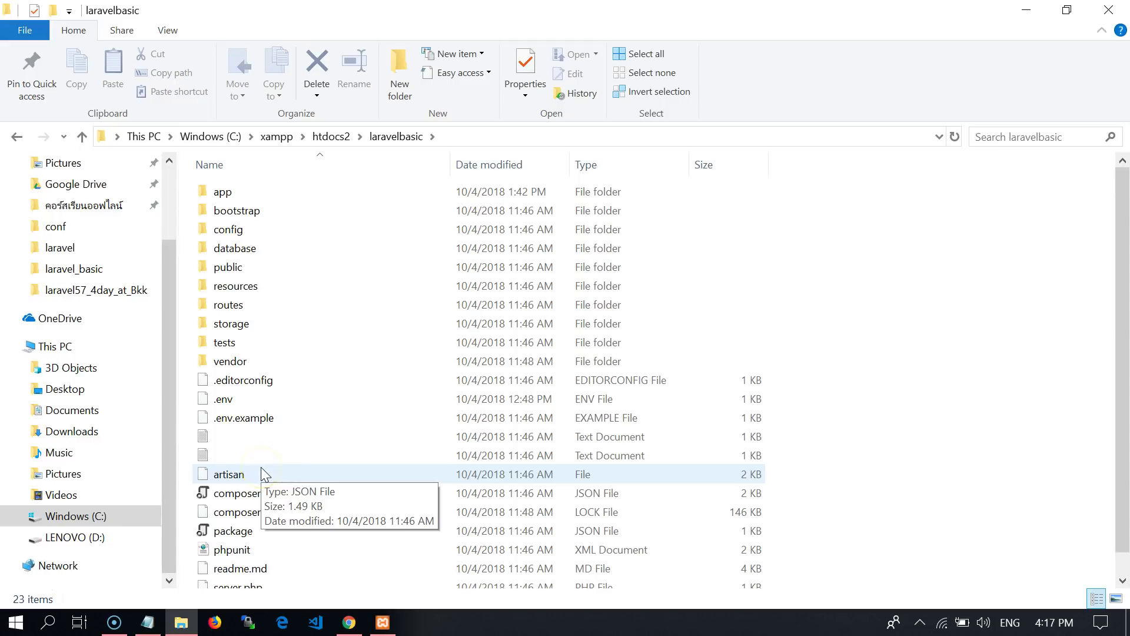
{"action": "scroll", "coordinate": [263, 474], "scroll_direction": "down", "scroll_amount": 1}
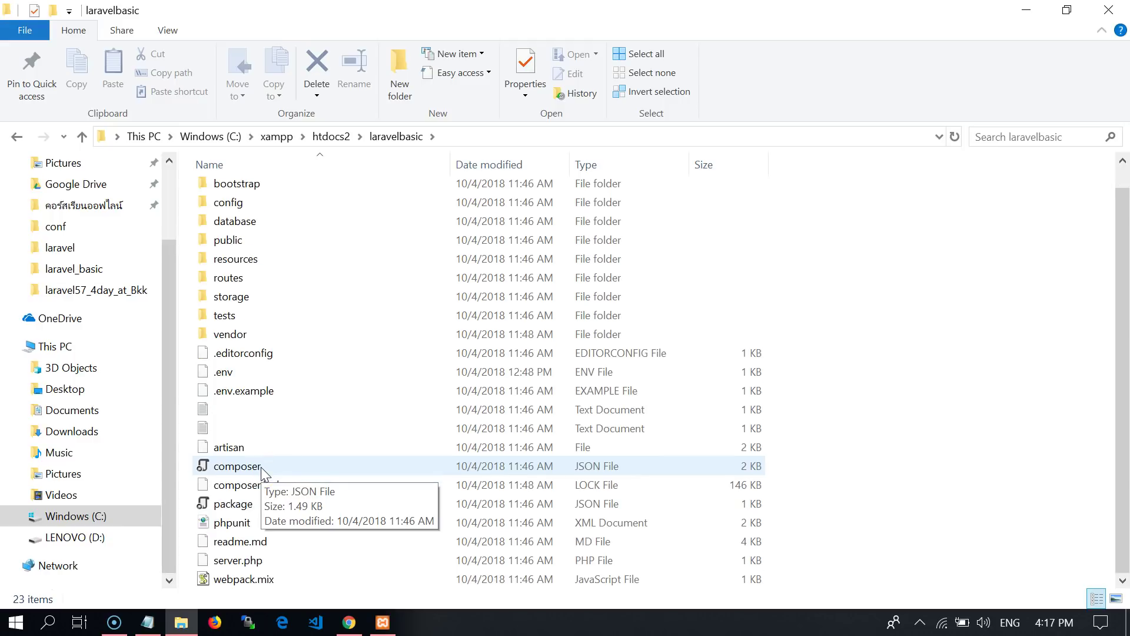
{"action": "scroll", "coordinate": [264, 474], "scroll_direction": "up", "scroll_amount": 1}
{"action": "double_click", "coordinate": [228, 260]}
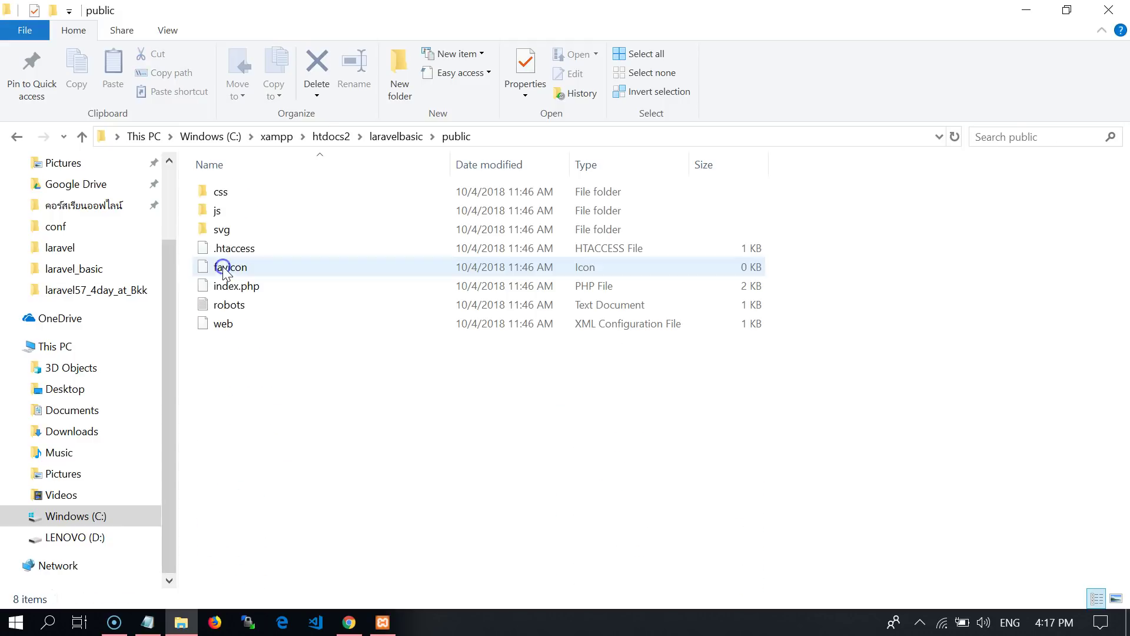
{"action": "left_click_drag", "start_coordinate": [300, 383], "coordinate": [242, 138]}
{"action": "left_click", "coordinate": [354, 429]}
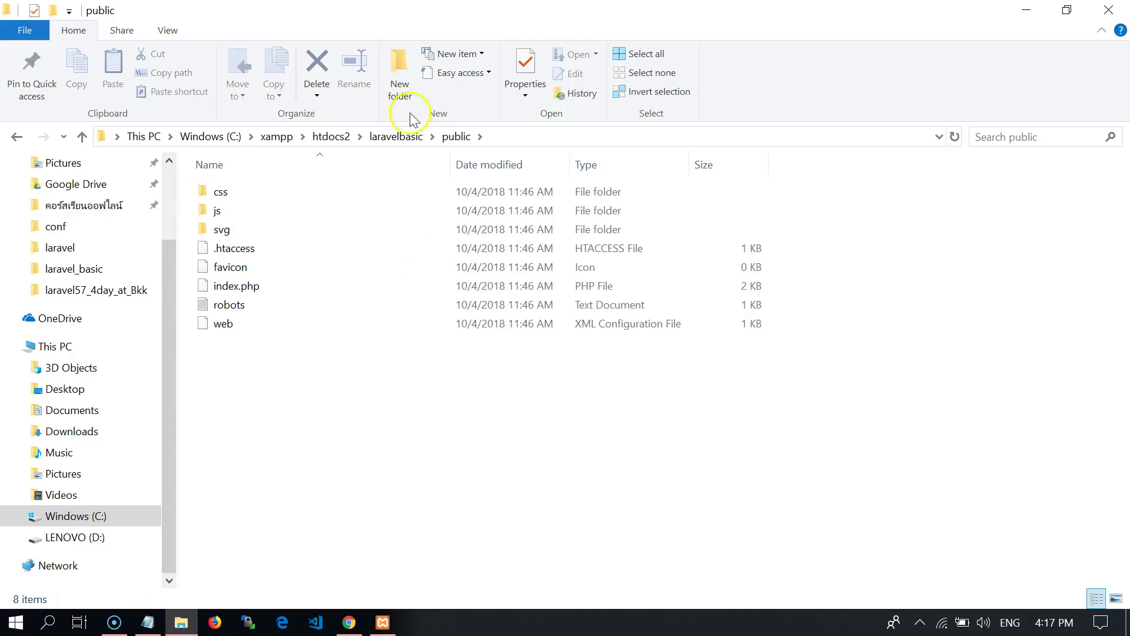
- Go back to the laravelbasic root folder and copy all of its files and folders
{"action": "left_click", "coordinate": [397, 136]}
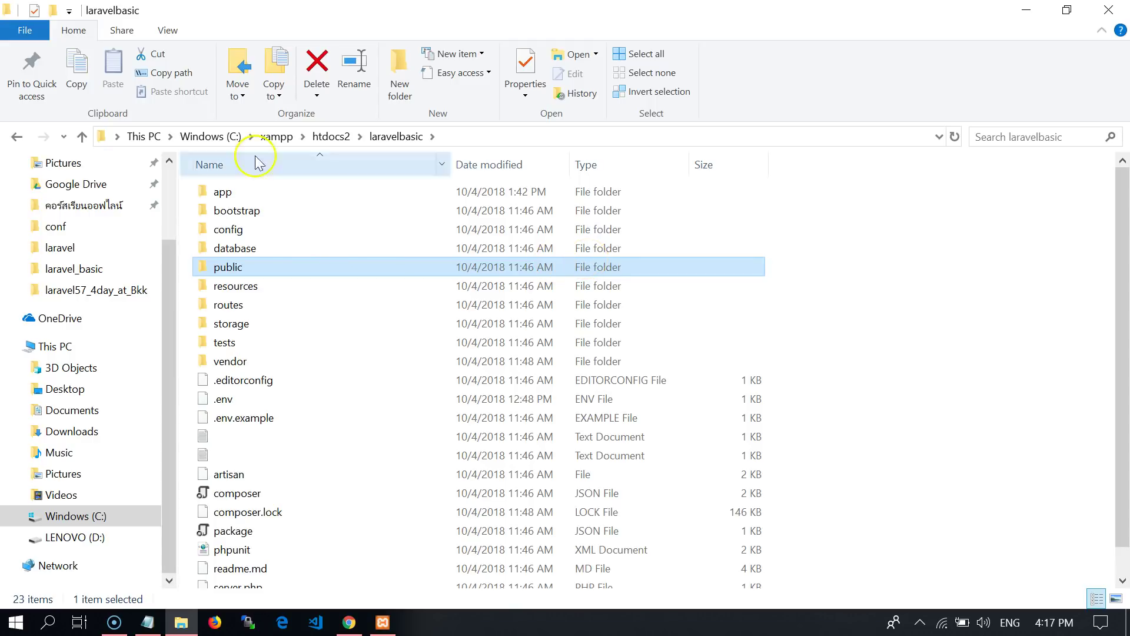
{"action": "left_click", "coordinate": [245, 209]}
{"action": "left_click", "coordinate": [239, 189]}
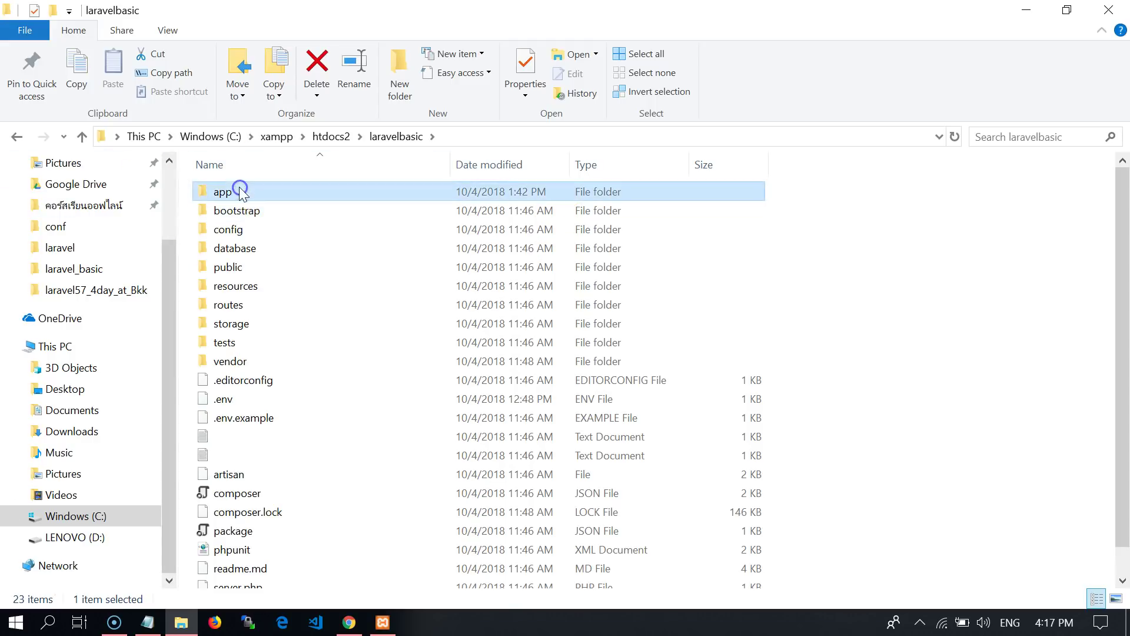
{"action": "key", "text": "ctrl+a"}
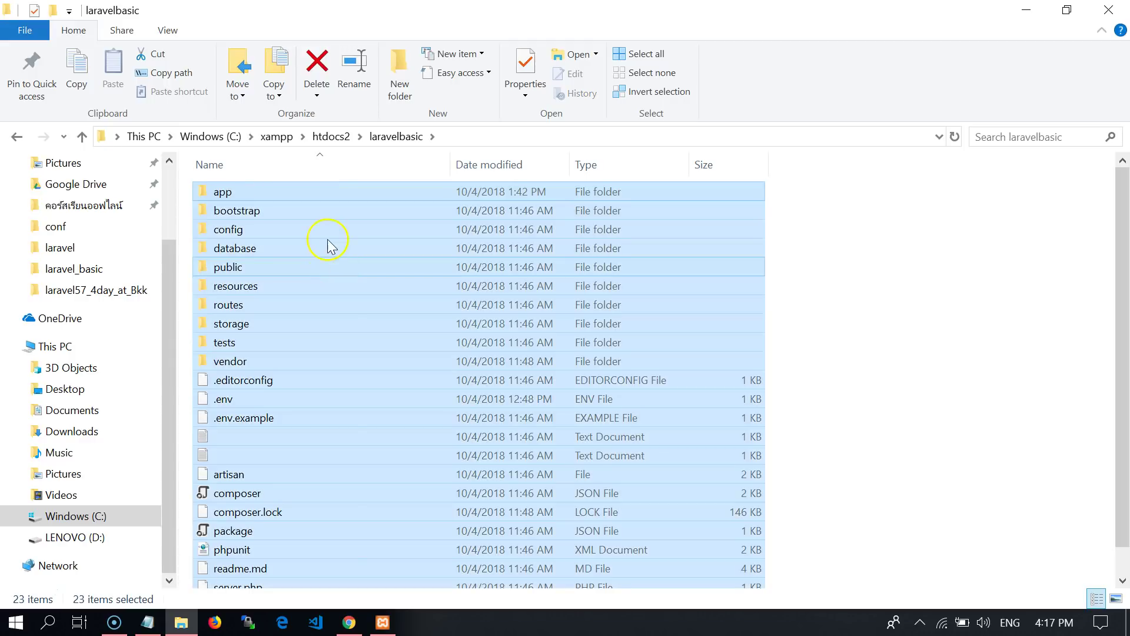
{"action": "key", "text": "ctrl+c"}
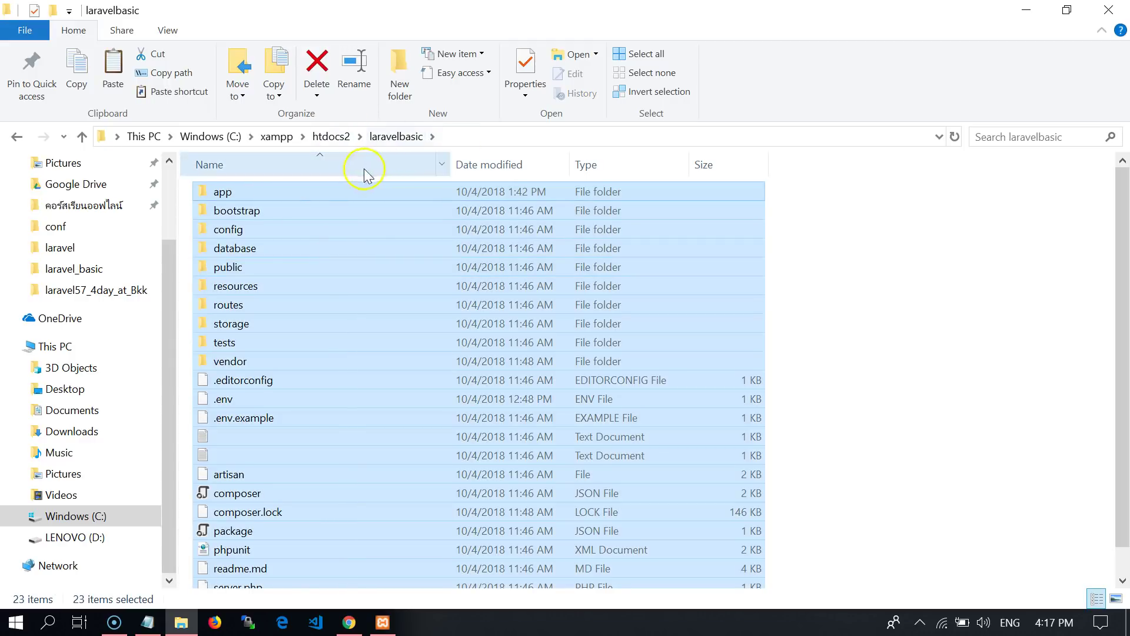
- Go up to htdocs2 and copy the whole laravelbasic folder
{"action": "left_click", "coordinate": [330, 137]}
{"action": "left_click", "coordinate": [252, 304]}
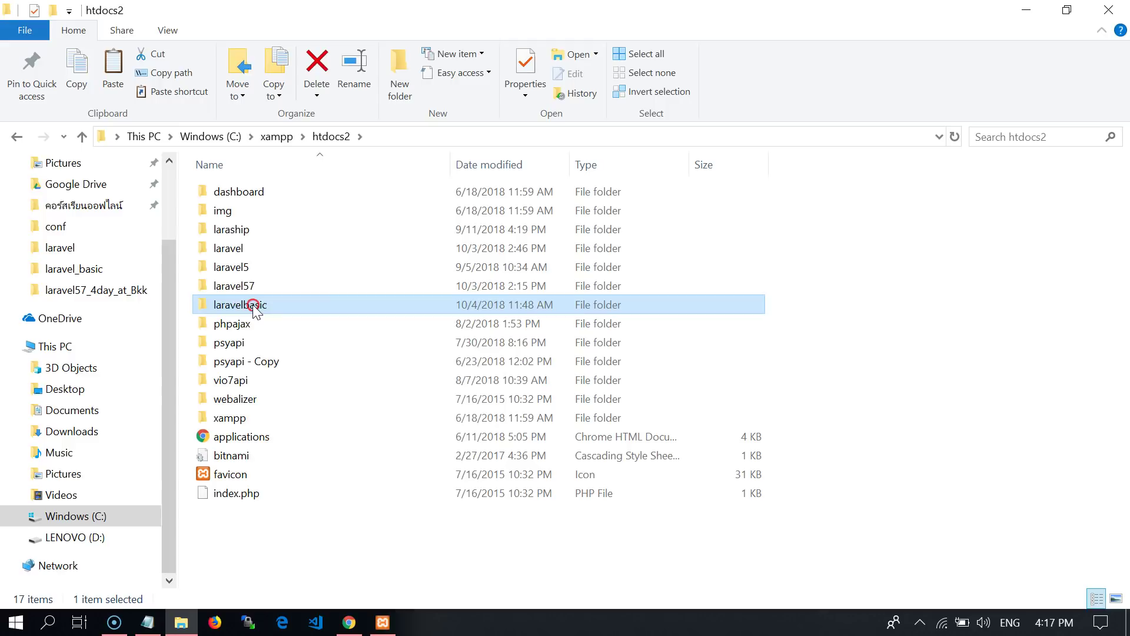
{"action": "right_click", "coordinate": [254, 305]}
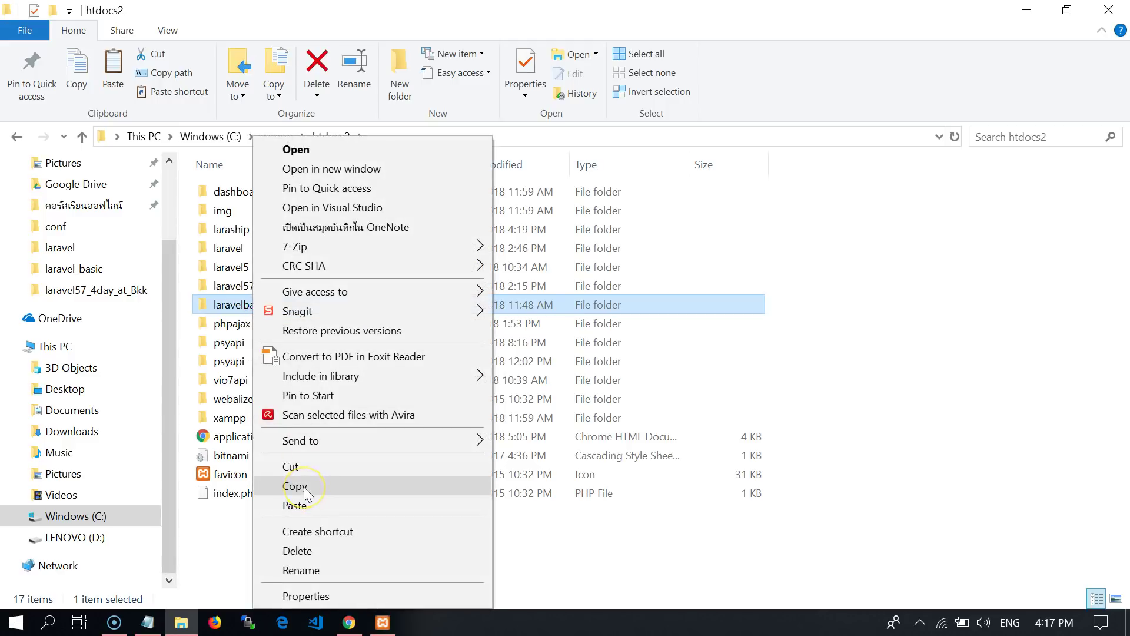
{"action": "left_click", "coordinate": [305, 486]}
{"action": "left_click", "coordinate": [257, 312]}
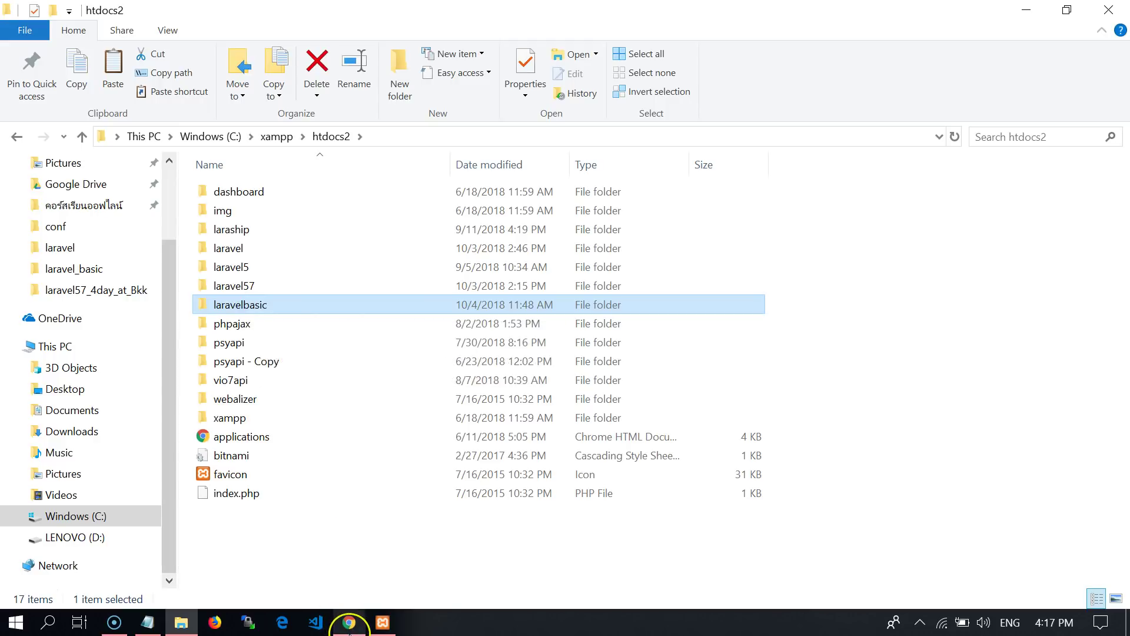
{"action": "mouse_move", "coordinate": [350, 633]}
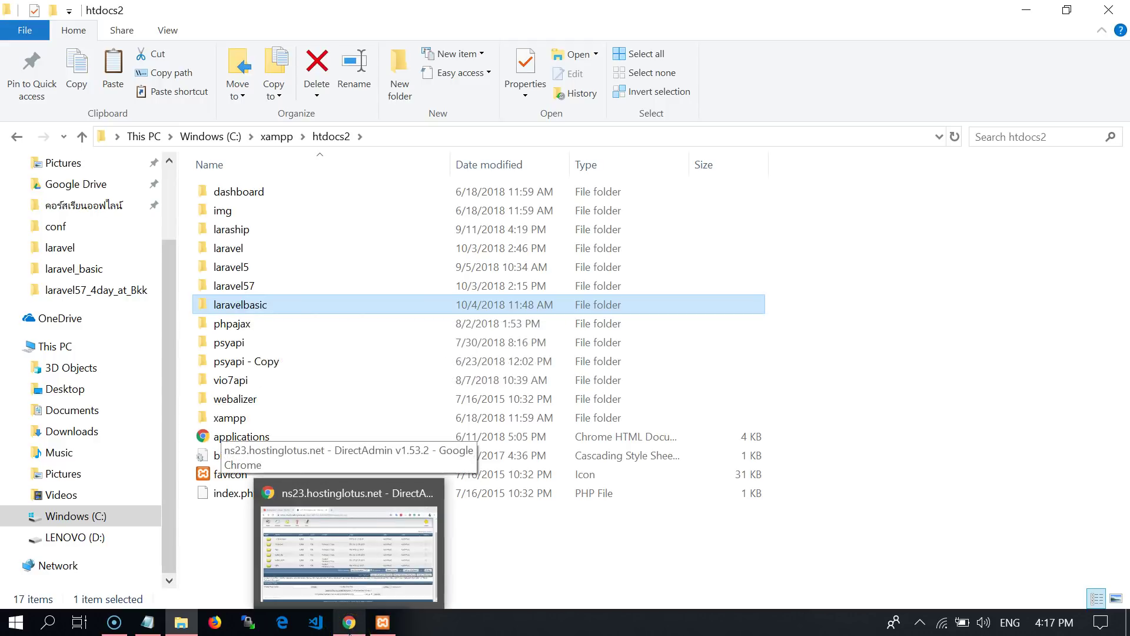
- Go up to the xampp folder in File Explorer and paste the copied laravelbasic folder there, next to htdocs
{"action": "left_click", "coordinate": [349, 633]}
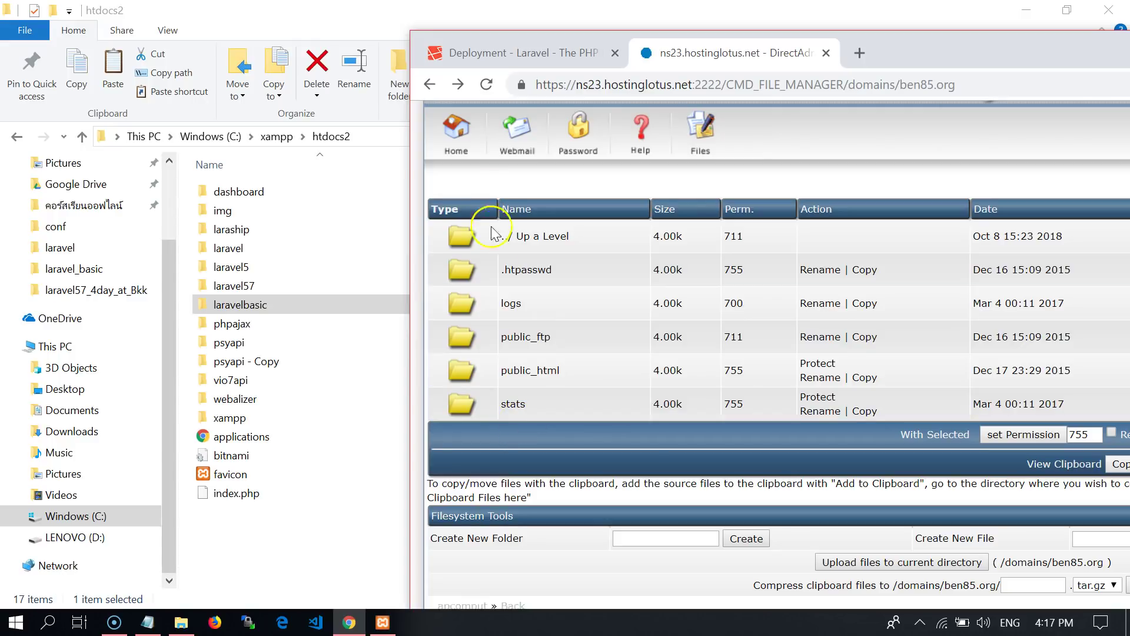
{"action": "left_click", "coordinate": [257, 307]}
{"action": "left_click", "coordinate": [276, 136]}
{"action": "left_click", "coordinate": [837, 226]}
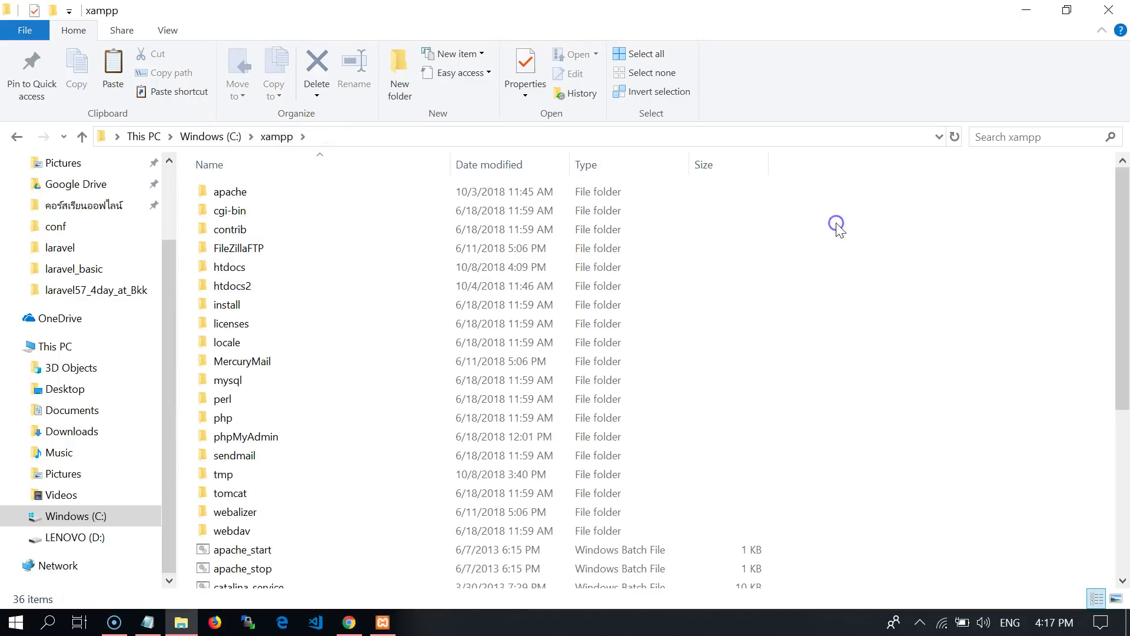
{"action": "key", "text": "ctrl+v"}
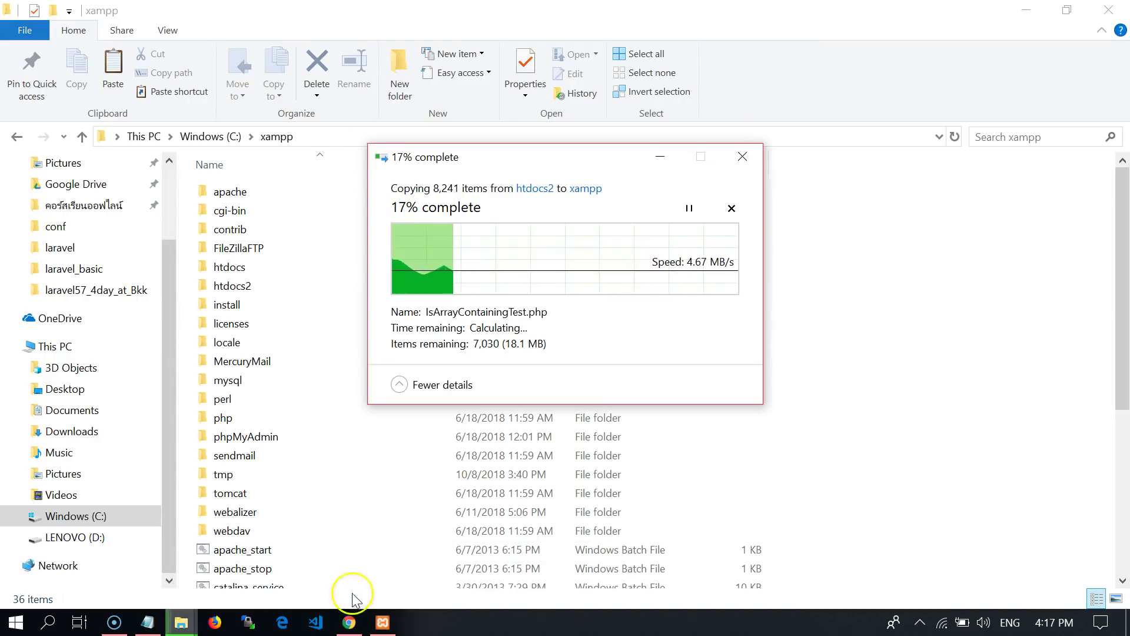
- Open the public folder of the laravelbasic copy in xampp and copy all of its files and folders
{"action": "left_click", "coordinate": [349, 623]}
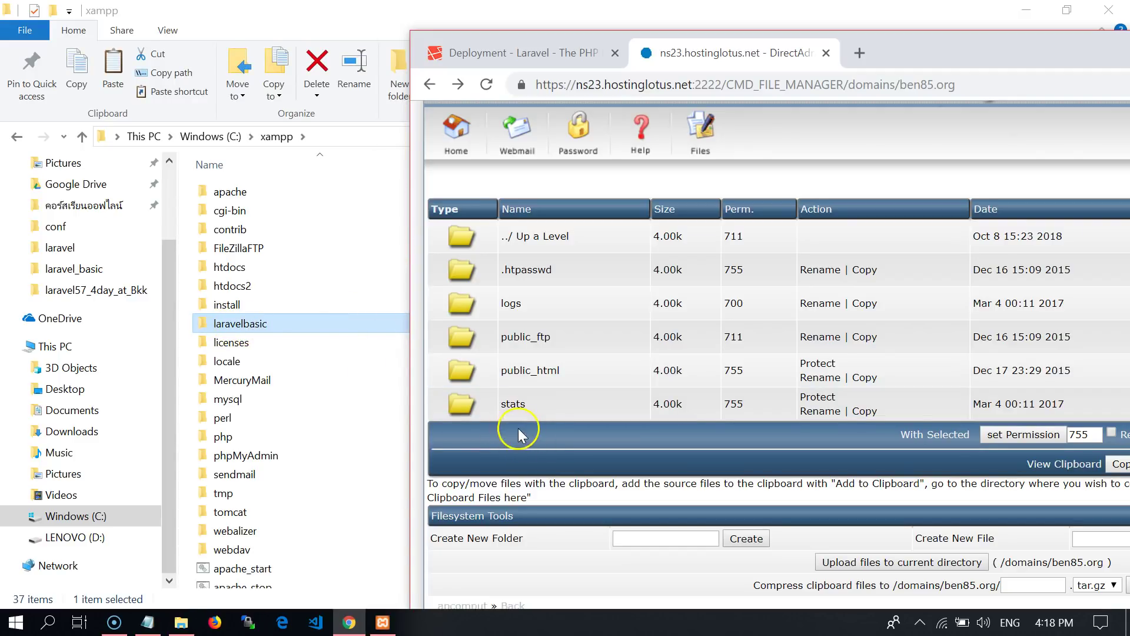
{"action": "left_click", "coordinate": [541, 377]}
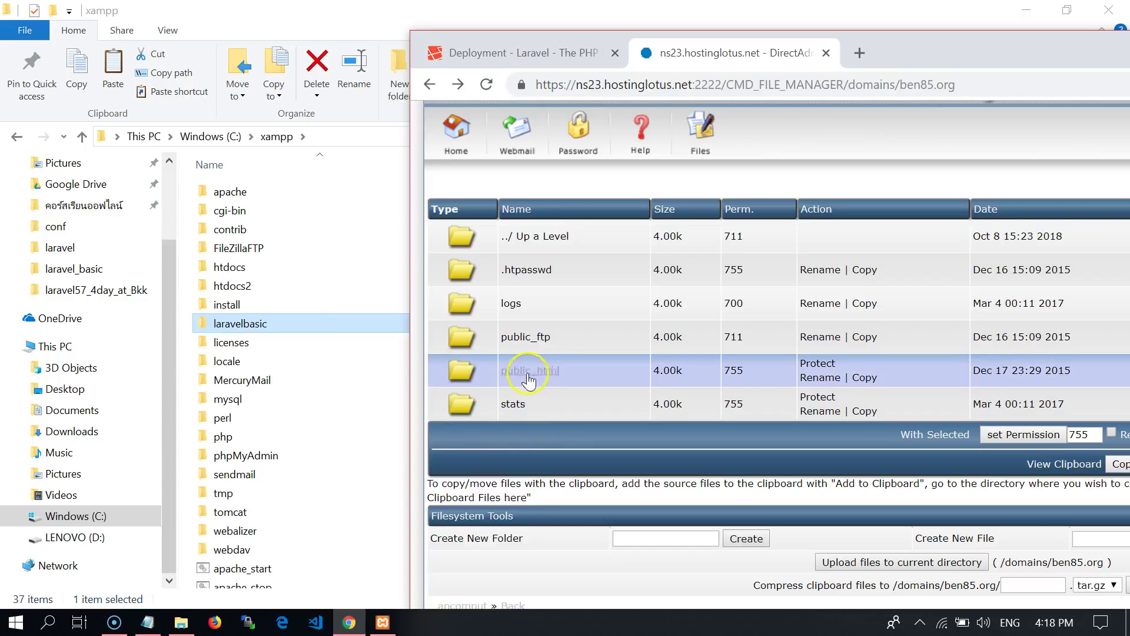
{"action": "double_click", "coordinate": [254, 323]}
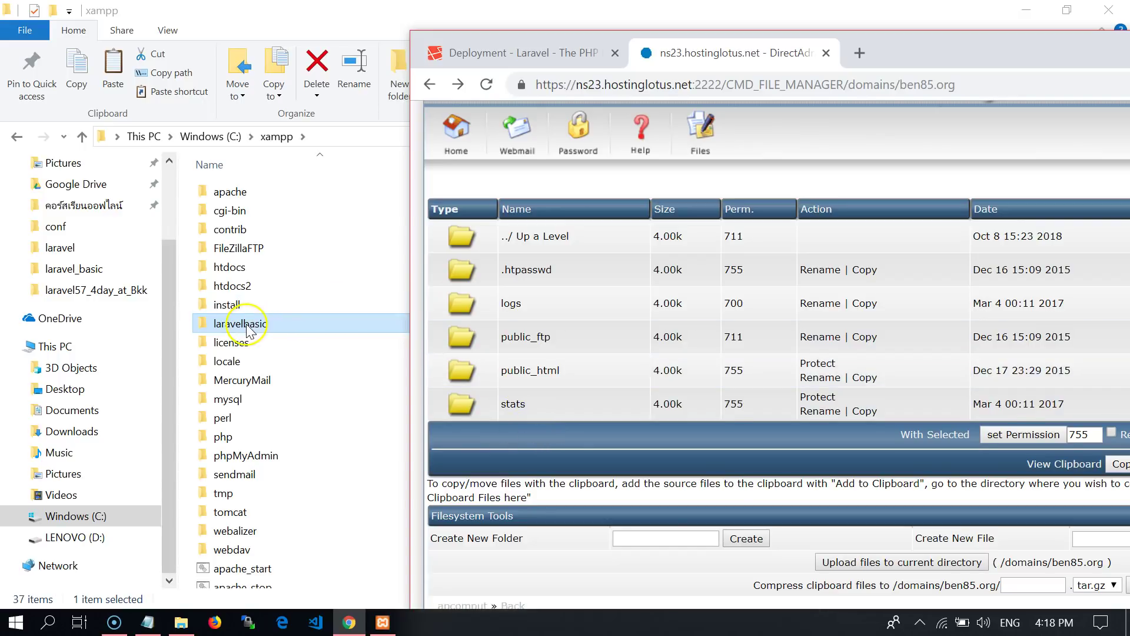
{"action": "double_click", "coordinate": [233, 268]}
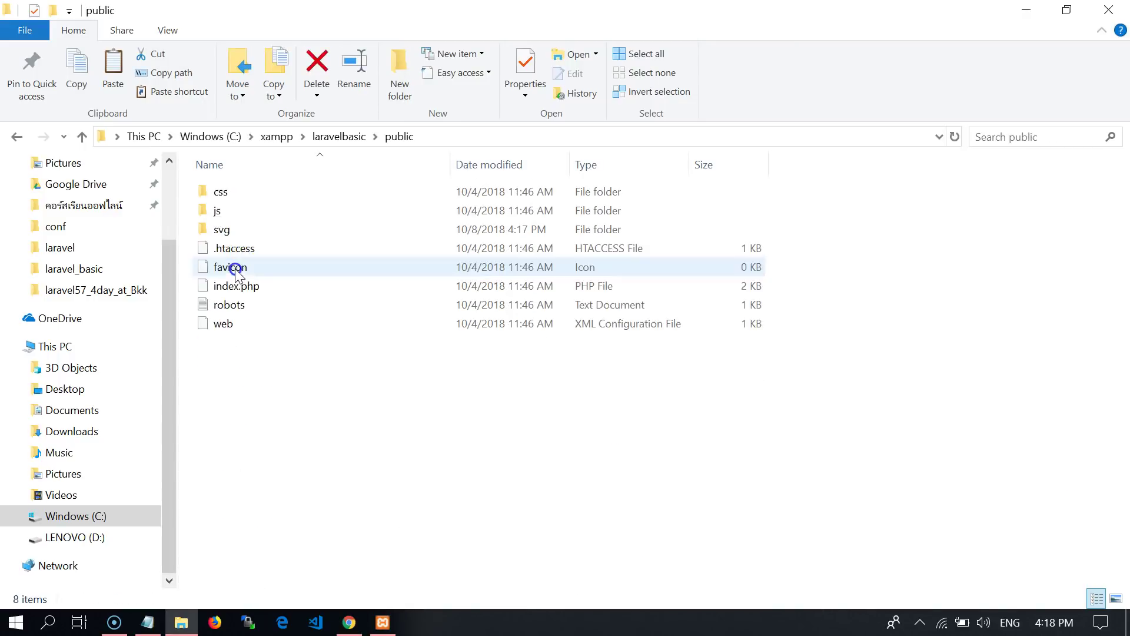
{"action": "left_click_drag", "start_coordinate": [303, 440], "coordinate": [241, 192]}
{"action": "right_click", "coordinate": [236, 266]}
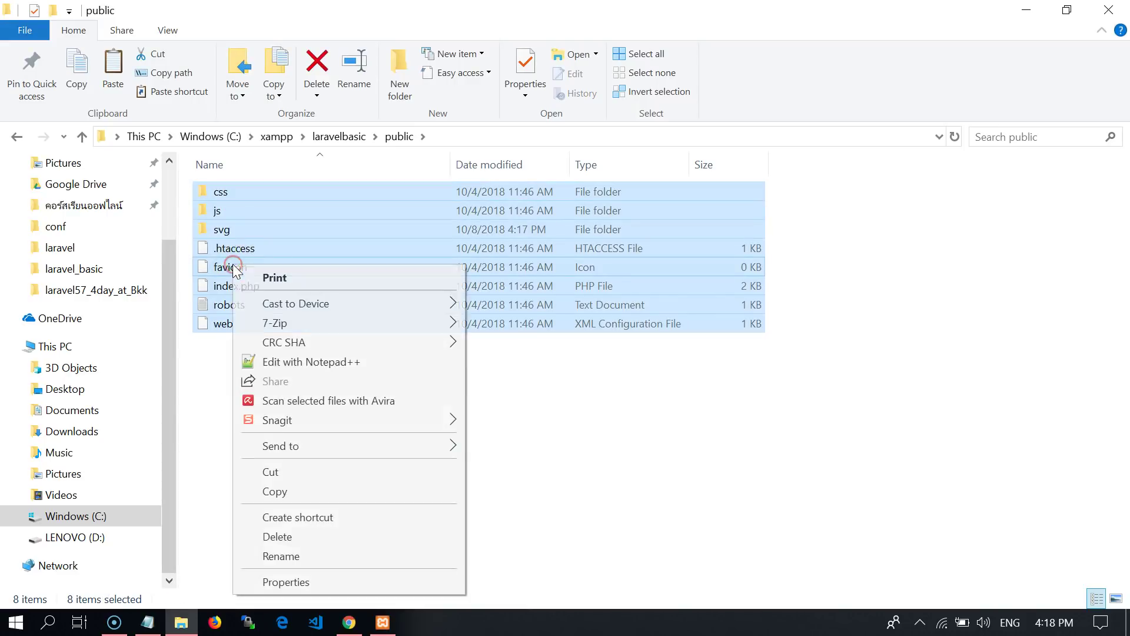
{"action": "left_click", "coordinate": [291, 491]}
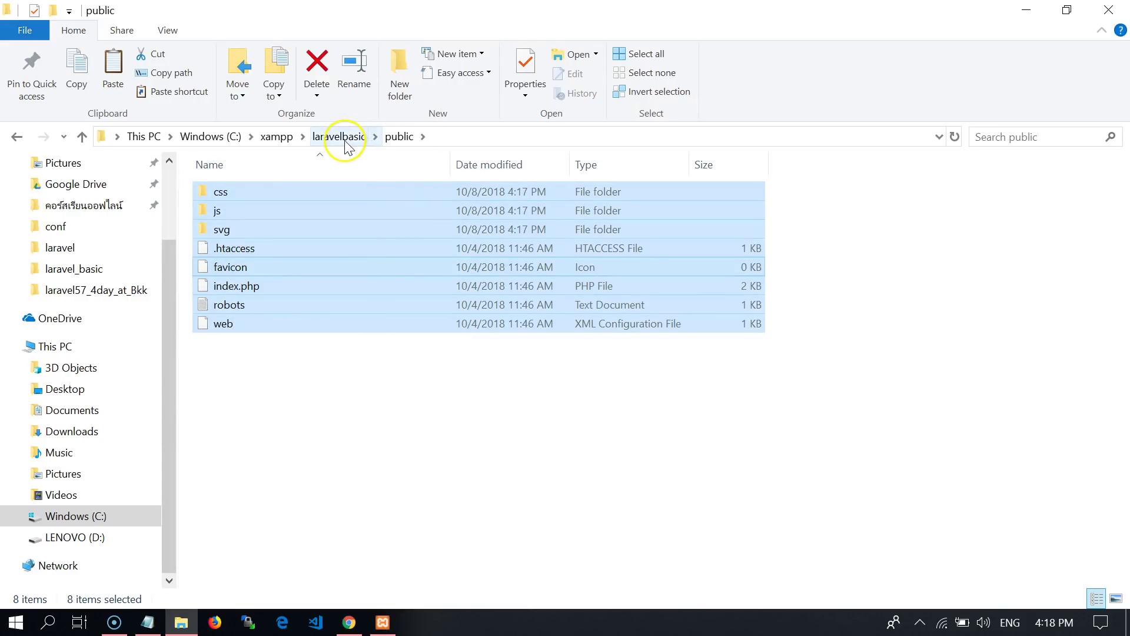
- Paste the copied public files and folders into xampp's empty htdocs folder
{"action": "left_click", "coordinate": [277, 136]}
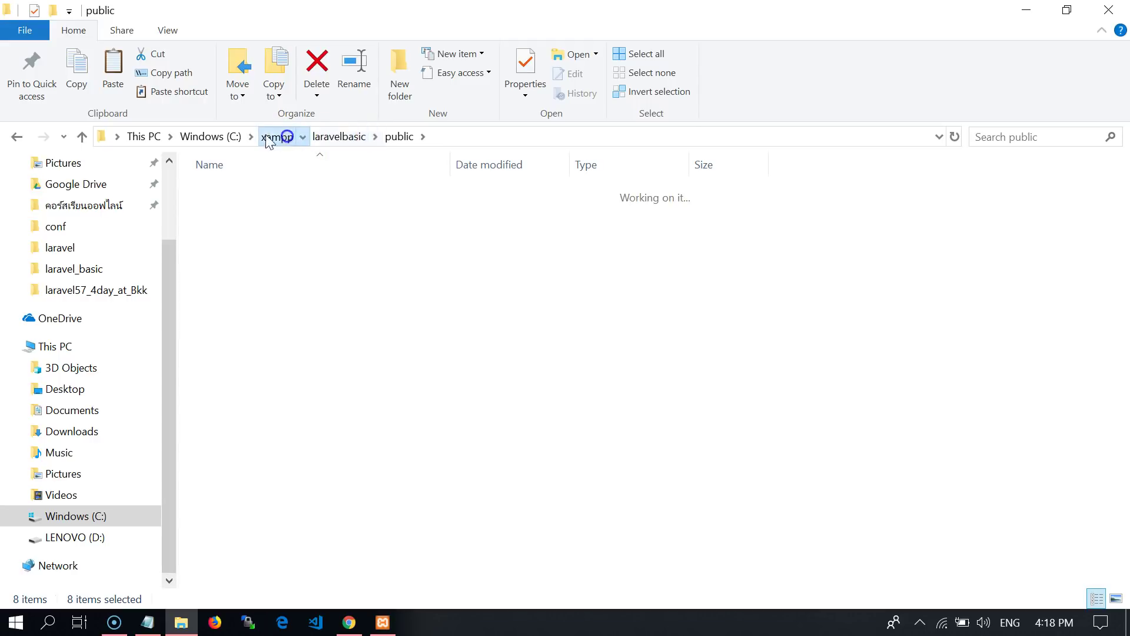
{"action": "double_click", "coordinate": [235, 267]}
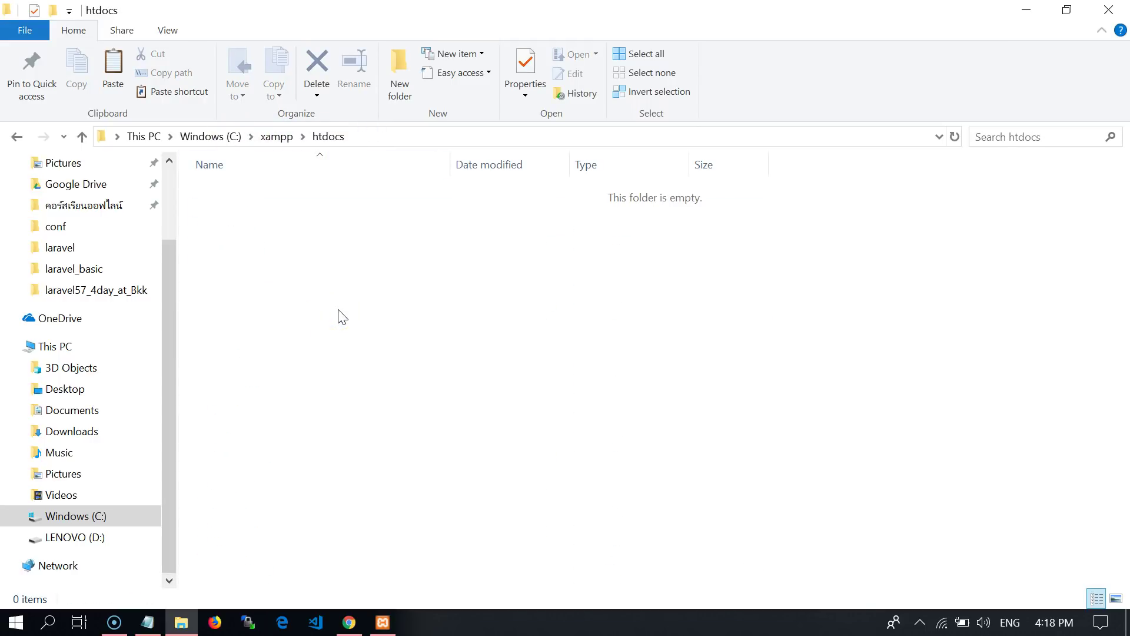
{"action": "left_click", "coordinate": [336, 276]}
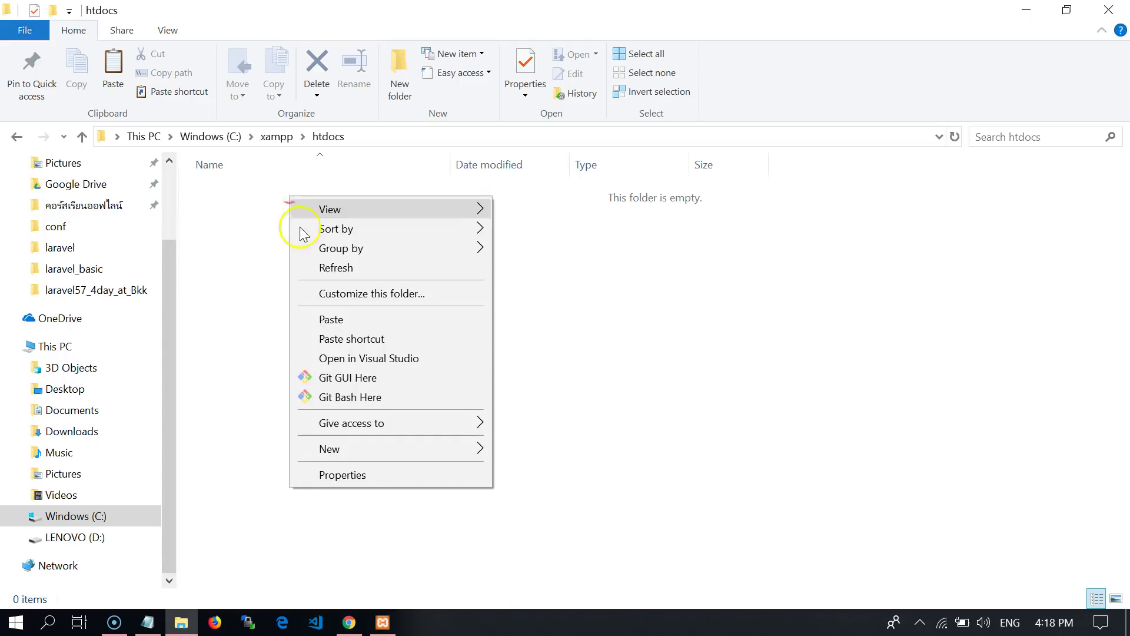
{"action": "left_click", "coordinate": [309, 321]}
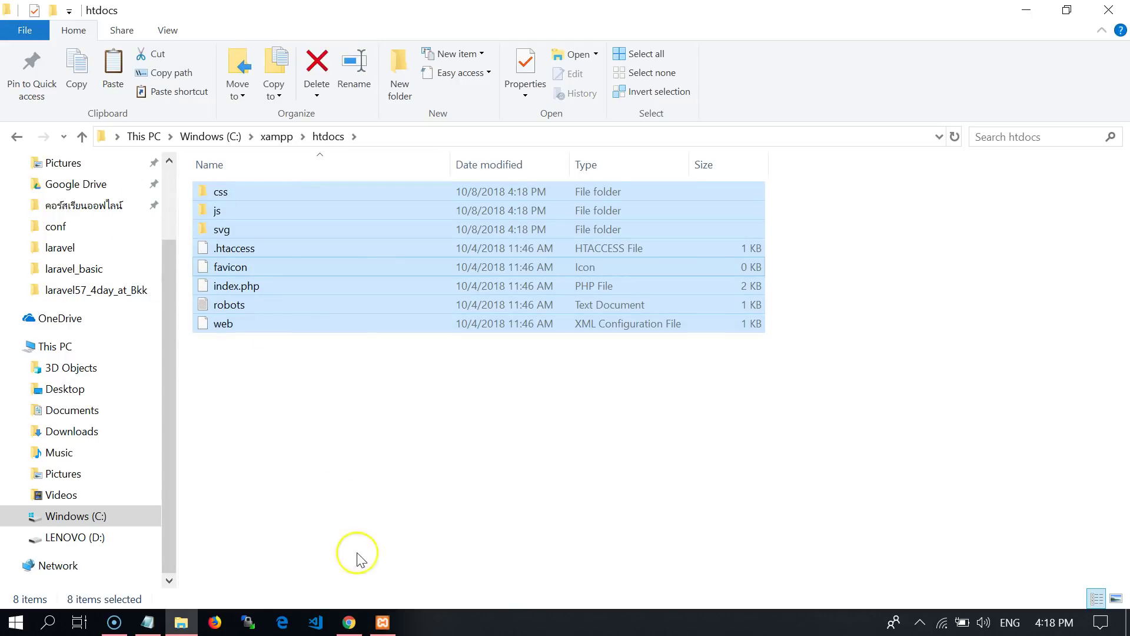
- Compare the htdocs and laravelbasic locations with the web host's folders, and open htdocs's index.php in Notepad++
{"action": "left_click", "coordinate": [349, 625]}
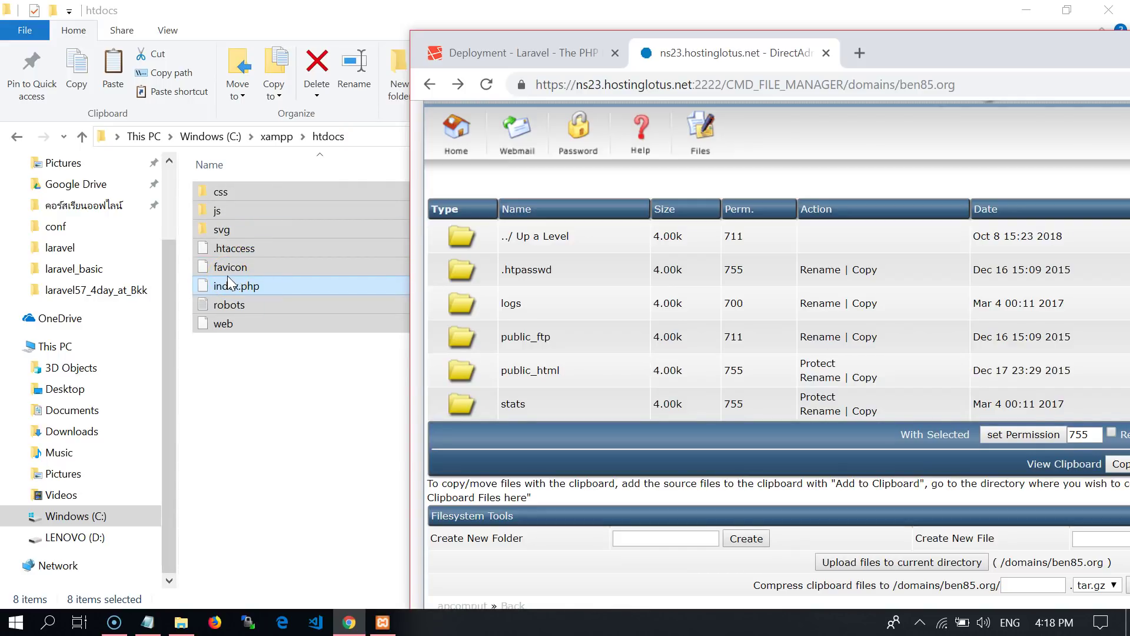
{"action": "left_click", "coordinate": [290, 371]}
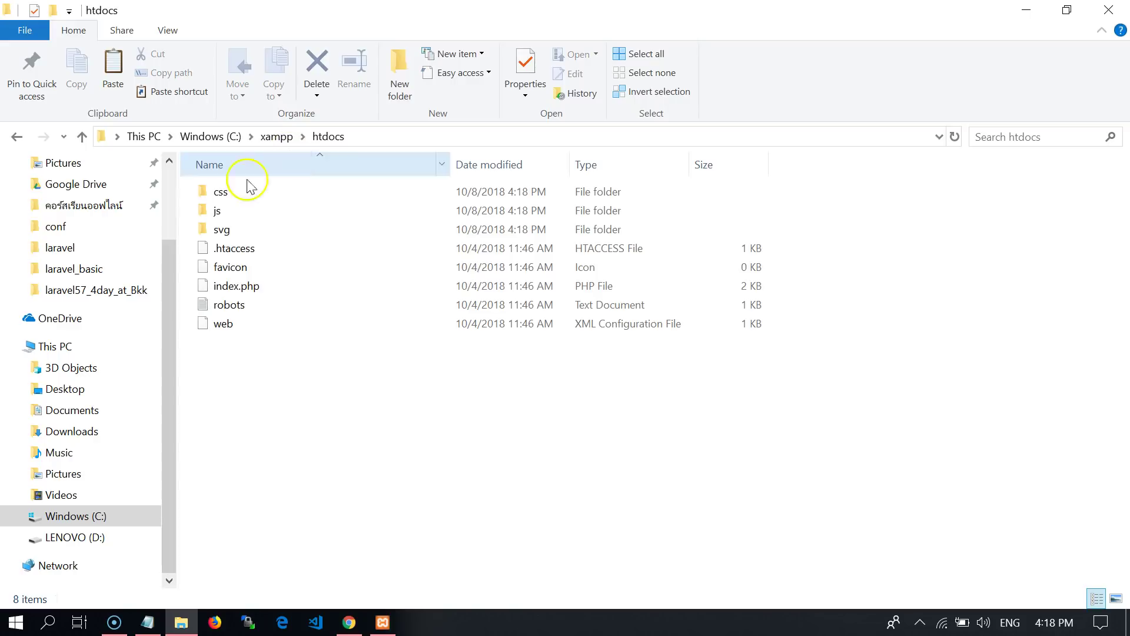
{"action": "left_click", "coordinate": [239, 287]}
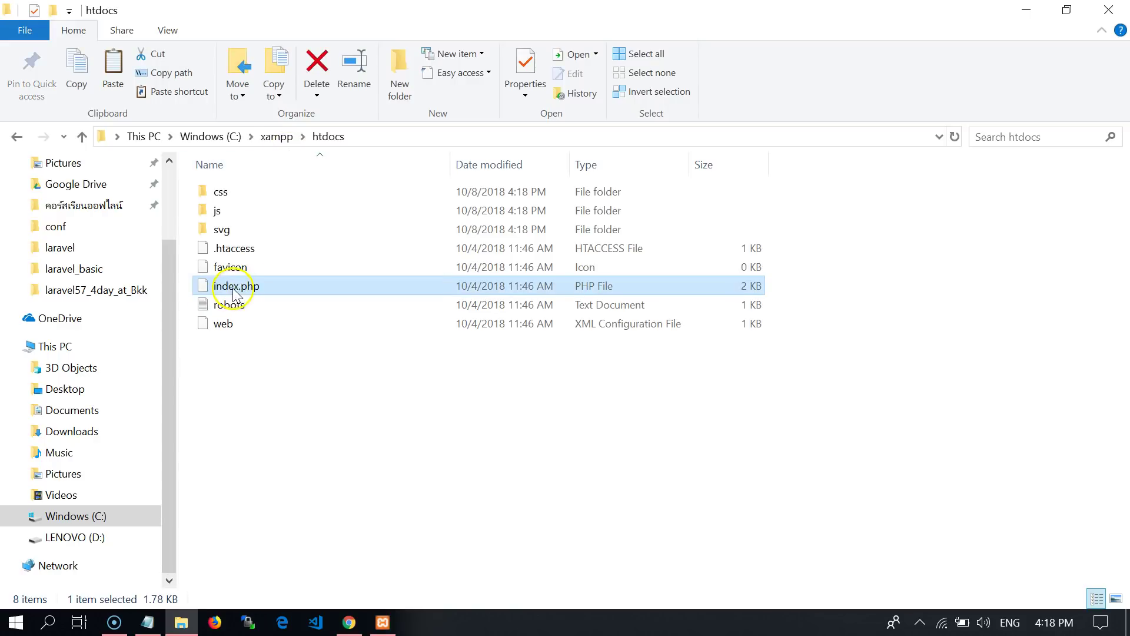
{"action": "right_click", "coordinate": [233, 288]}
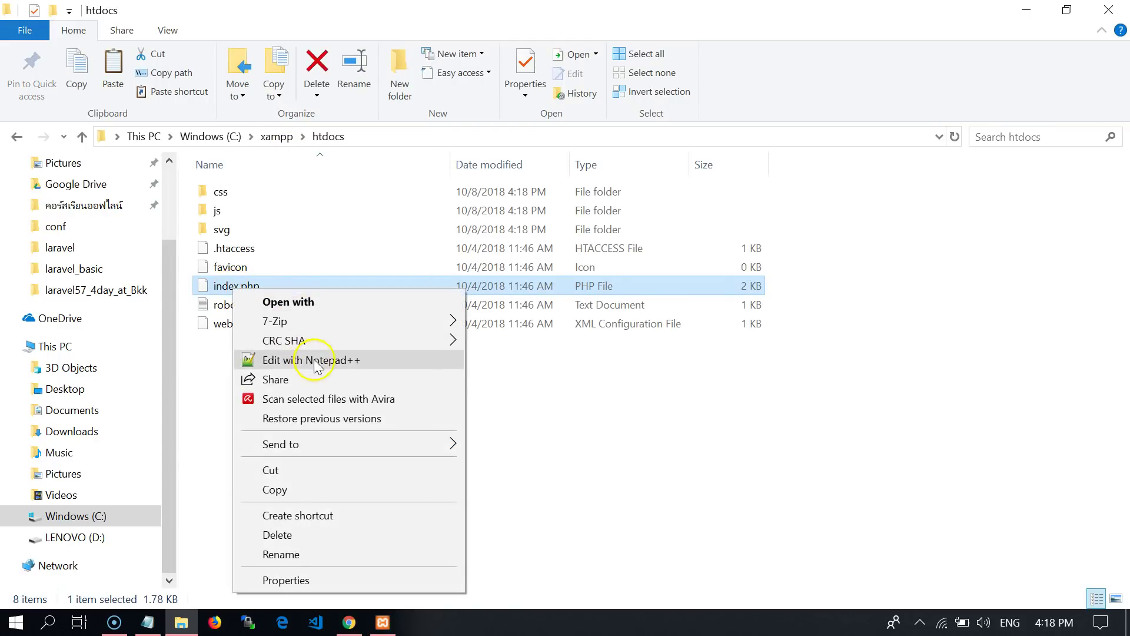
{"action": "left_click", "coordinate": [281, 141]}
{"action": "left_click", "coordinate": [281, 141]}
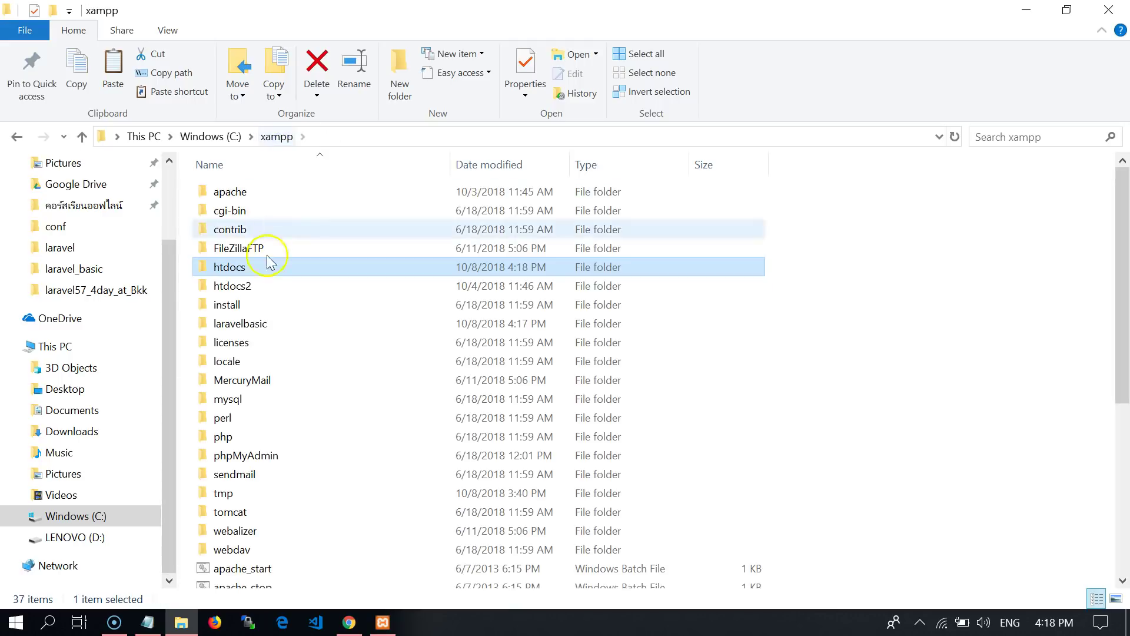
{"action": "left_click", "coordinate": [242, 320]}
{"action": "double_click", "coordinate": [221, 268]}
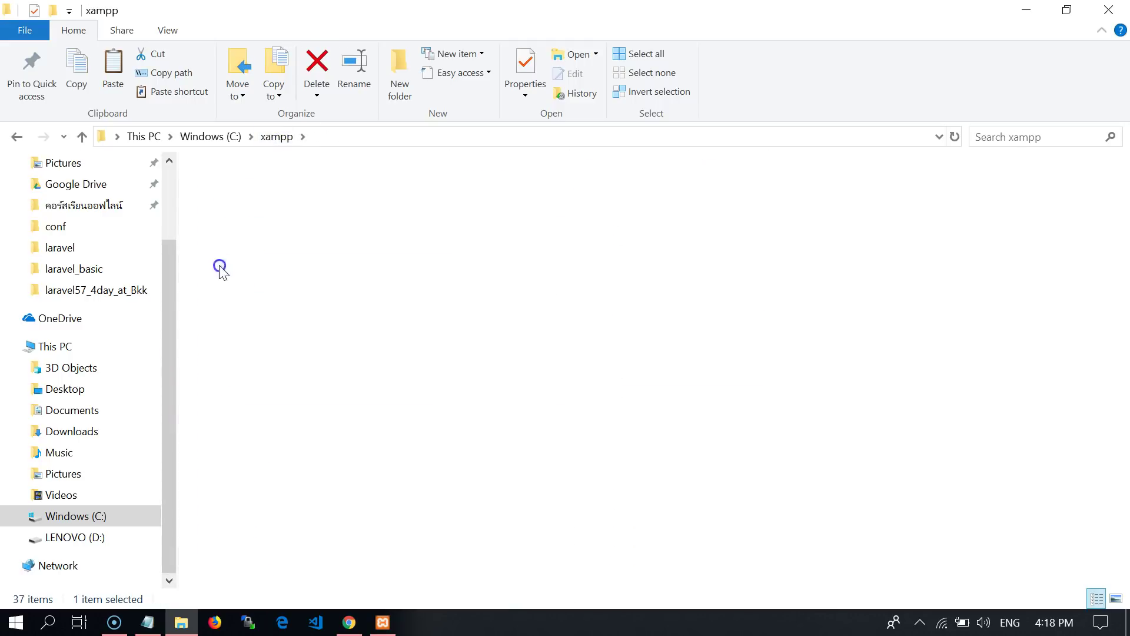
{"action": "left_click", "coordinate": [239, 287]}
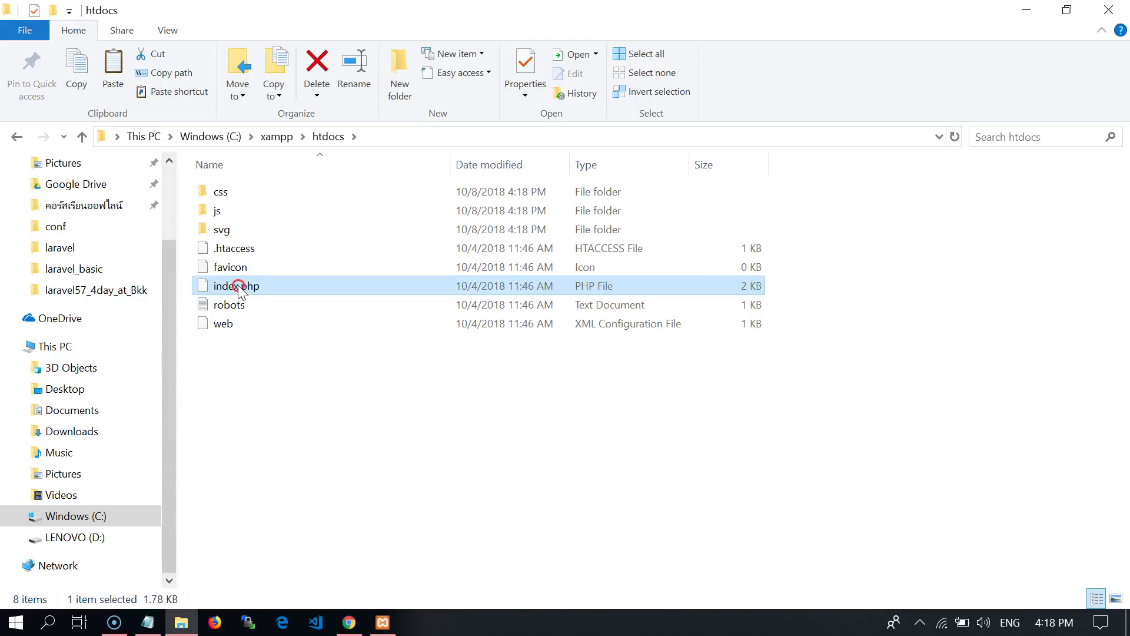
{"action": "right_click", "coordinate": [239, 287]}
{"action": "left_click", "coordinate": [279, 353]}
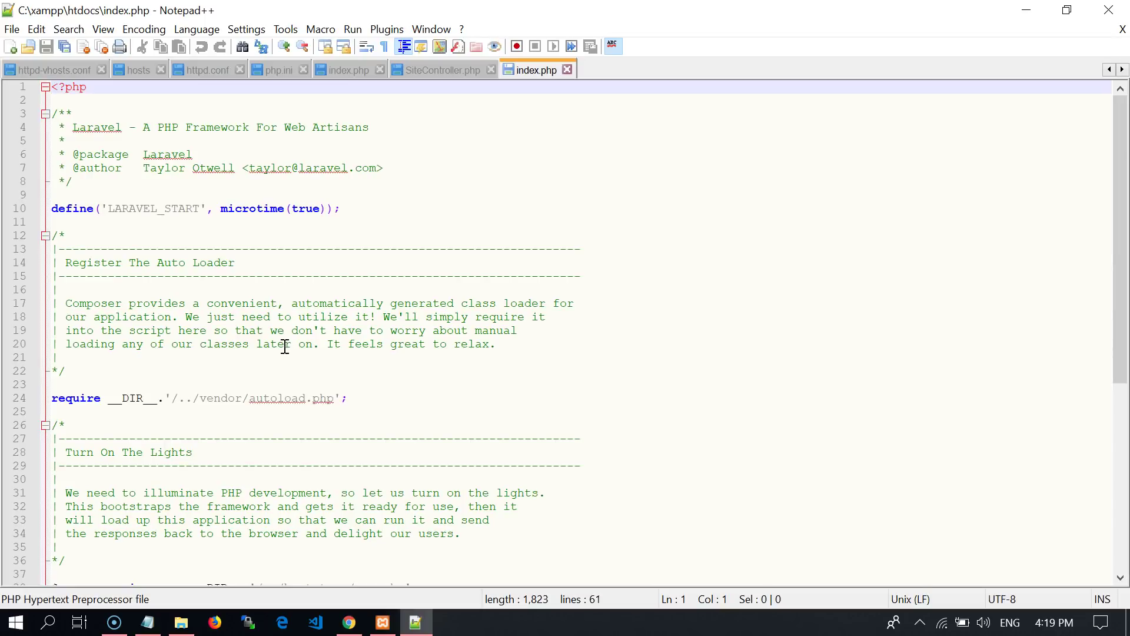
- Find the autoload and bootstrap paths in index.php, and copy the laravelbasic folder's name from xampp in File Explorer
{"action": "scroll", "coordinate": [189, 335], "scroll_direction": "down", "scroll_amount": 2}
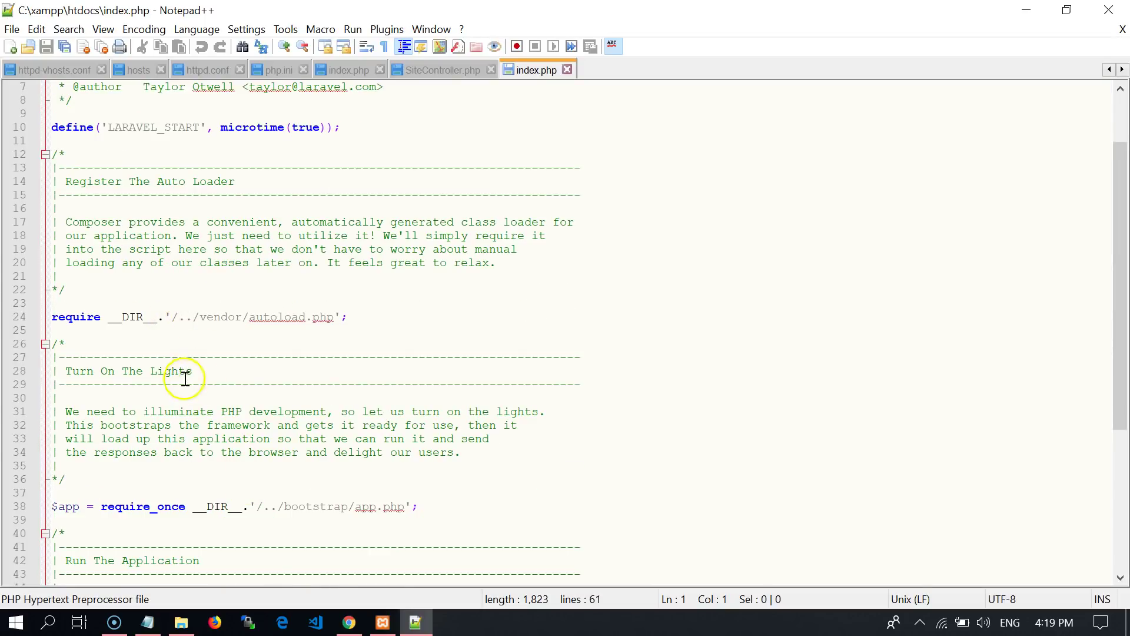
{"action": "scroll", "coordinate": [185, 378], "scroll_direction": "down", "scroll_amount": 1}
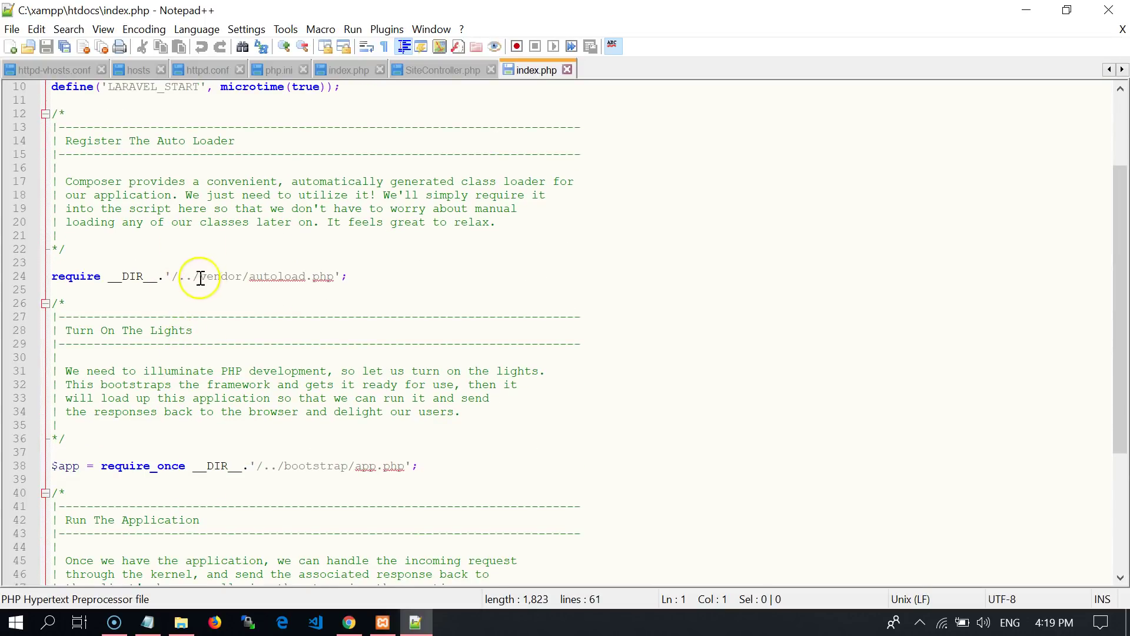
{"action": "left_click", "coordinate": [349, 624]}
{"action": "left_click", "coordinate": [180, 623]}
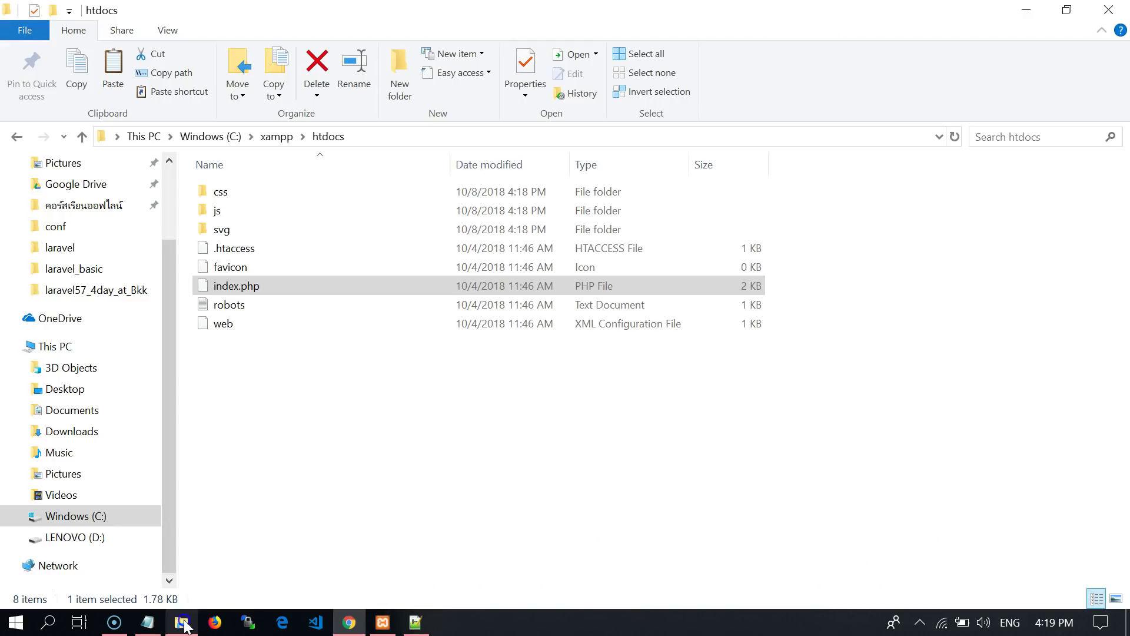
{"action": "left_click", "coordinate": [282, 139]}
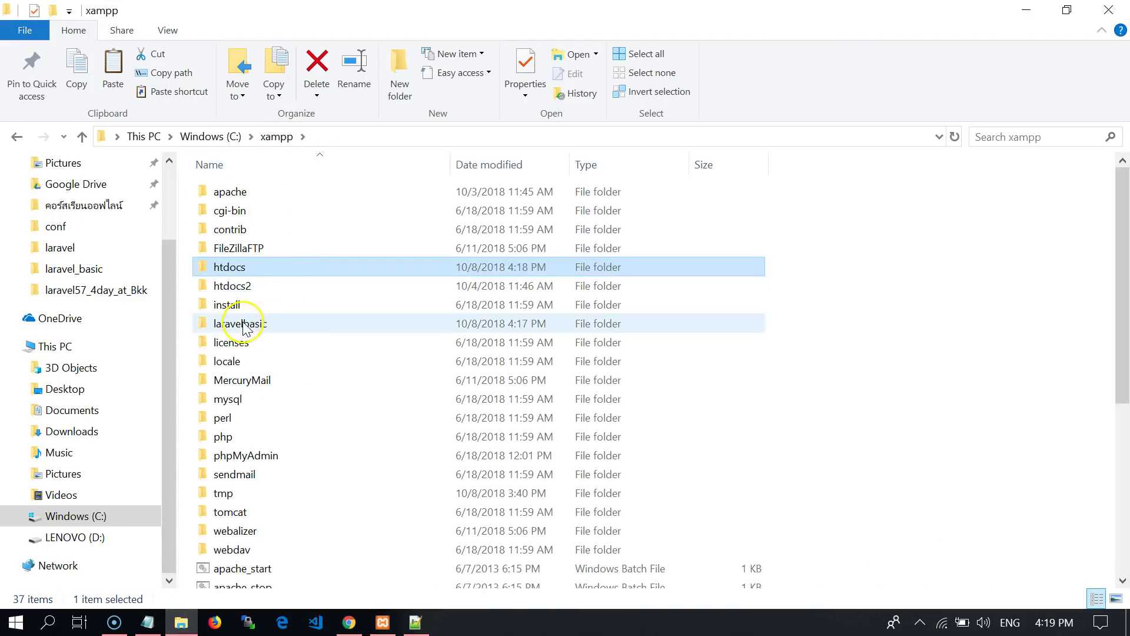
{"action": "left_click", "coordinate": [265, 327]}
{"action": "left_click", "coordinate": [265, 324]}
{"action": "key", "text": "ctrl+c"}
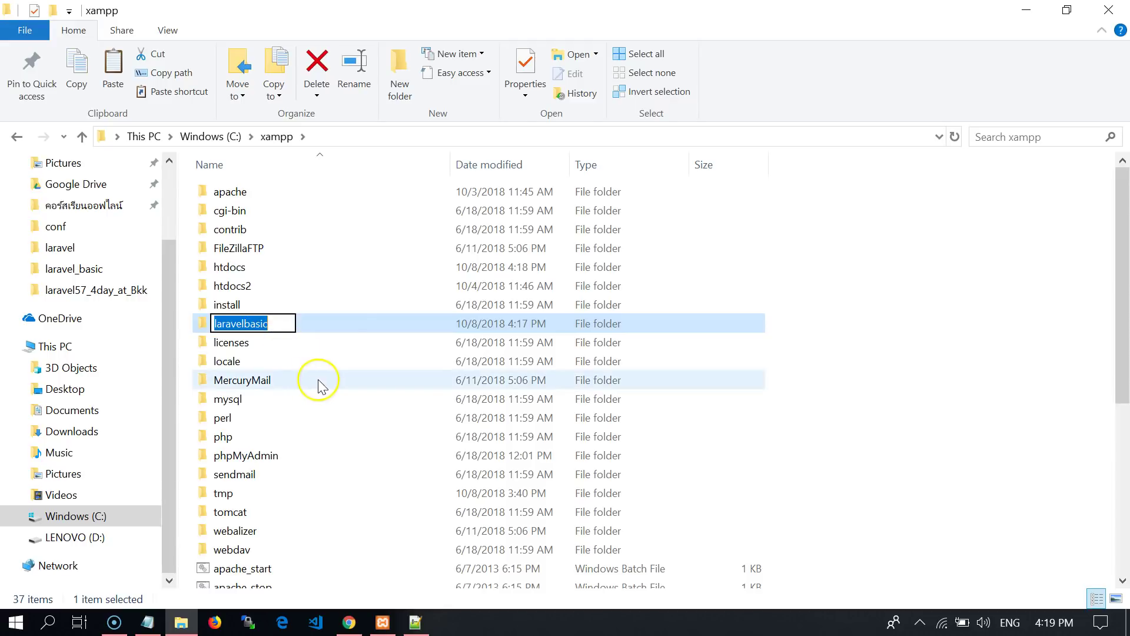
- Return to index.php in Notepad++ and insert laravelbasic/ before vendor/autoload.php in the require path on line 24
{"action": "left_click", "coordinate": [1028, 15]}
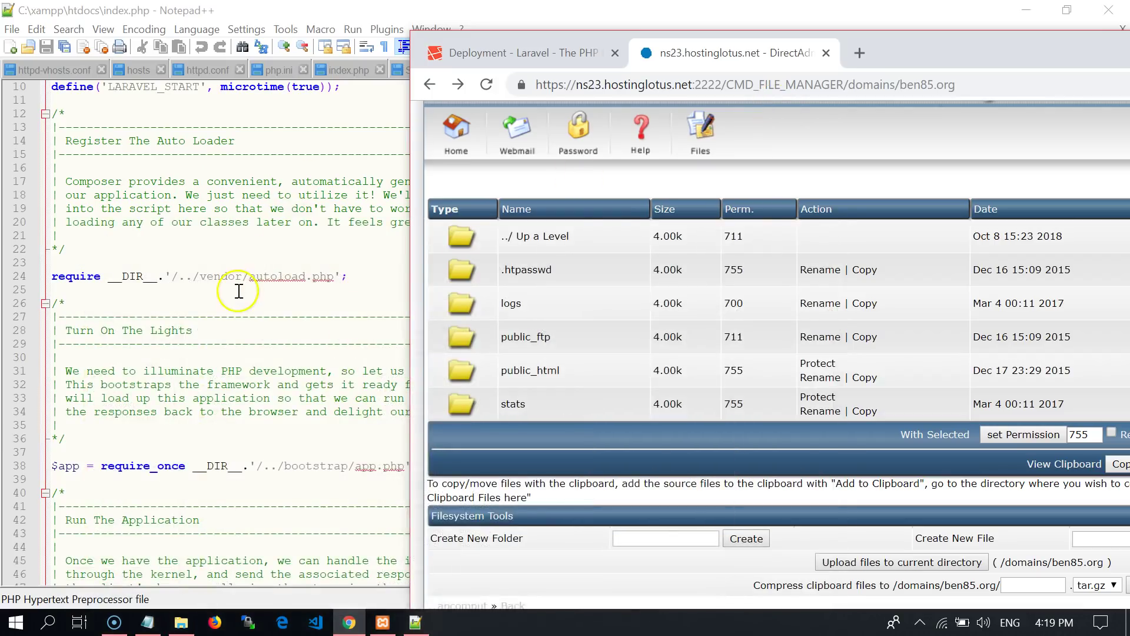
{"action": "left_click", "coordinate": [199, 275]}
{"action": "key", "text": "ctrl+v"}
{"action": "type", "text": "/"}
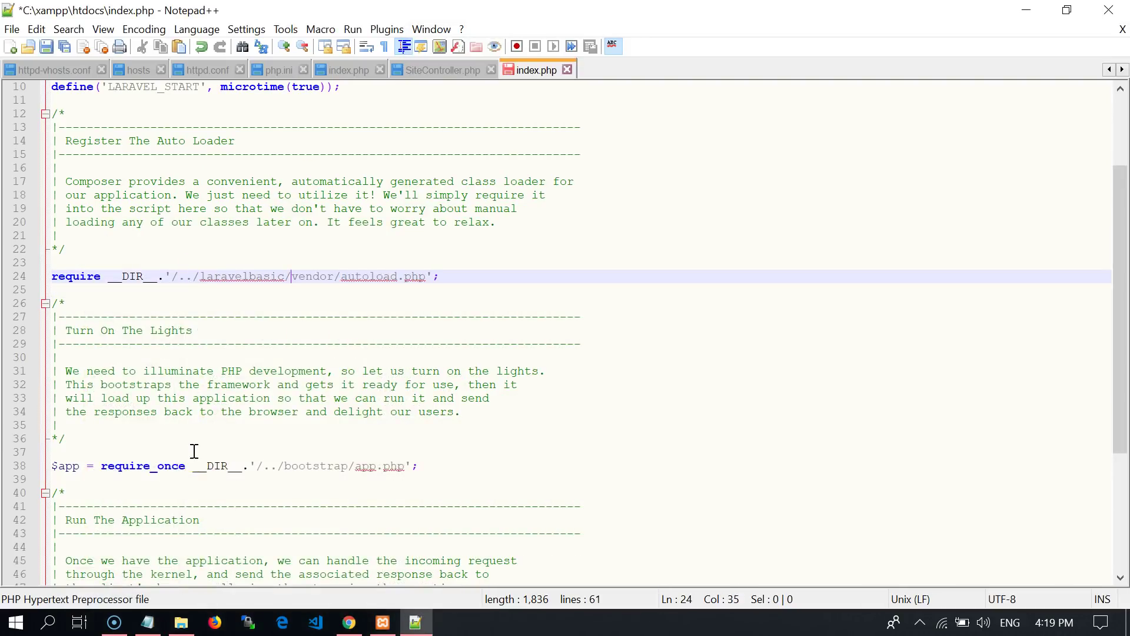
- Insert laravelbasic/ before bootstrap/app.php in the require_once path on line 38 and save index.php
{"action": "left_click", "coordinate": [285, 466]}
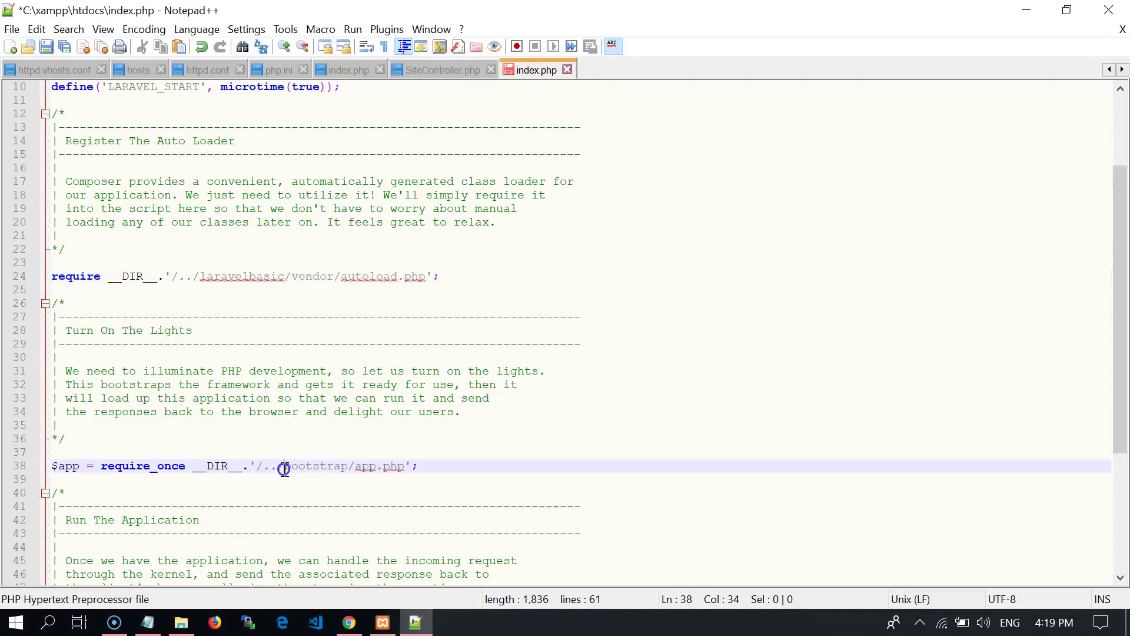
{"action": "mouse_move", "coordinate": [357, 629]}
{"action": "key", "text": "ctrl+v"}
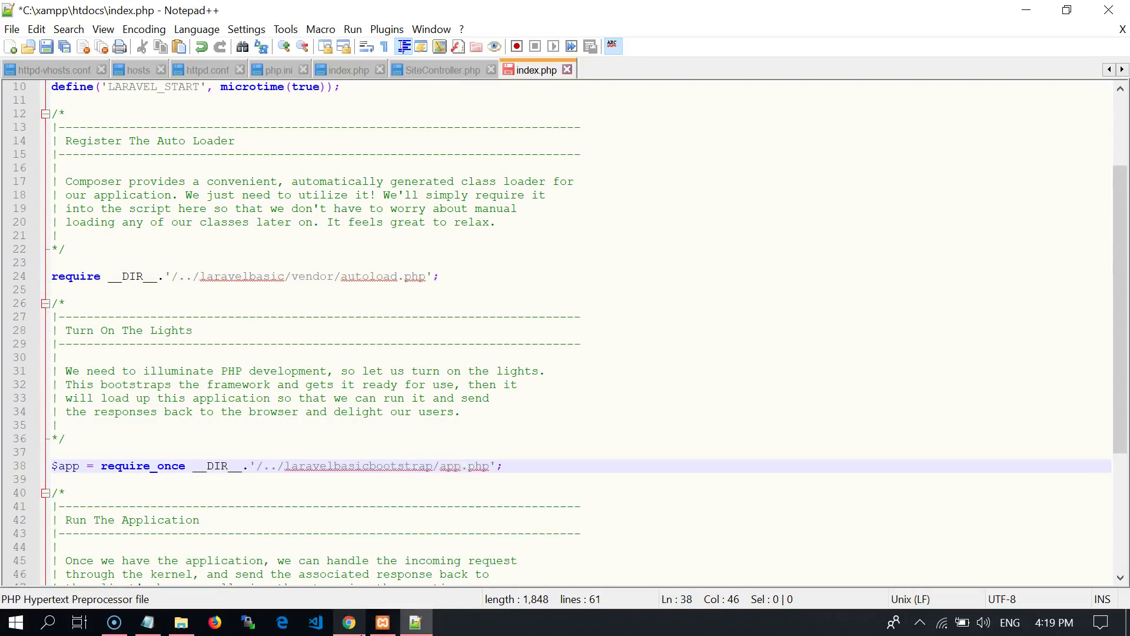
{"action": "scroll", "coordinate": [369, 468], "scroll_direction": "down", "scroll_amount": 1}
{"action": "double_click", "coordinate": [259, 238]}
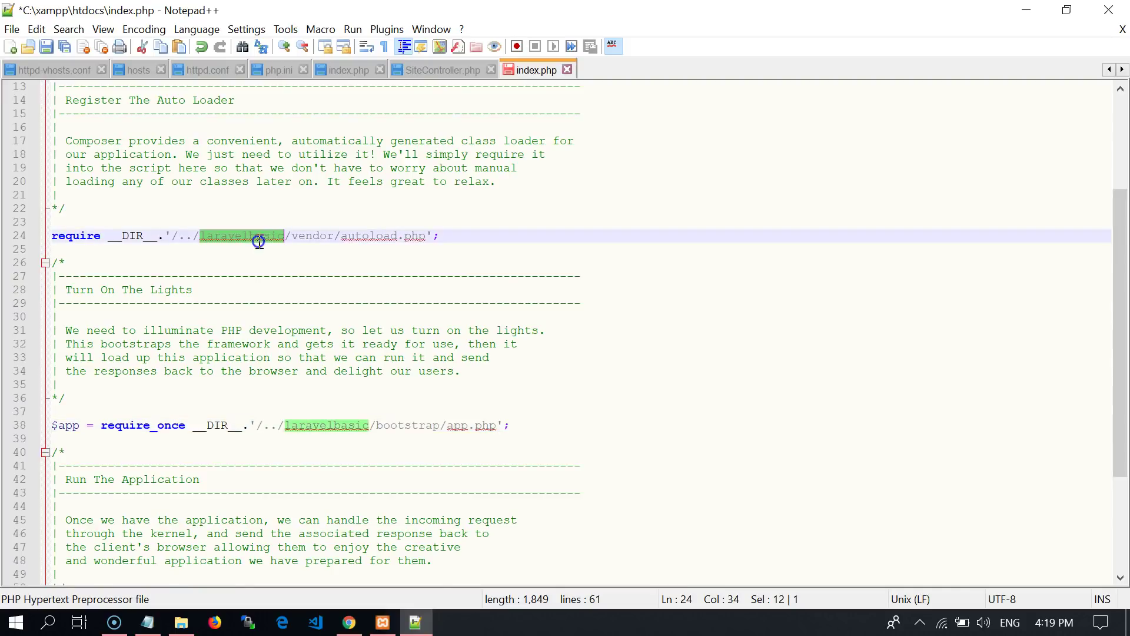
{"action": "double_click", "coordinate": [334, 428]}
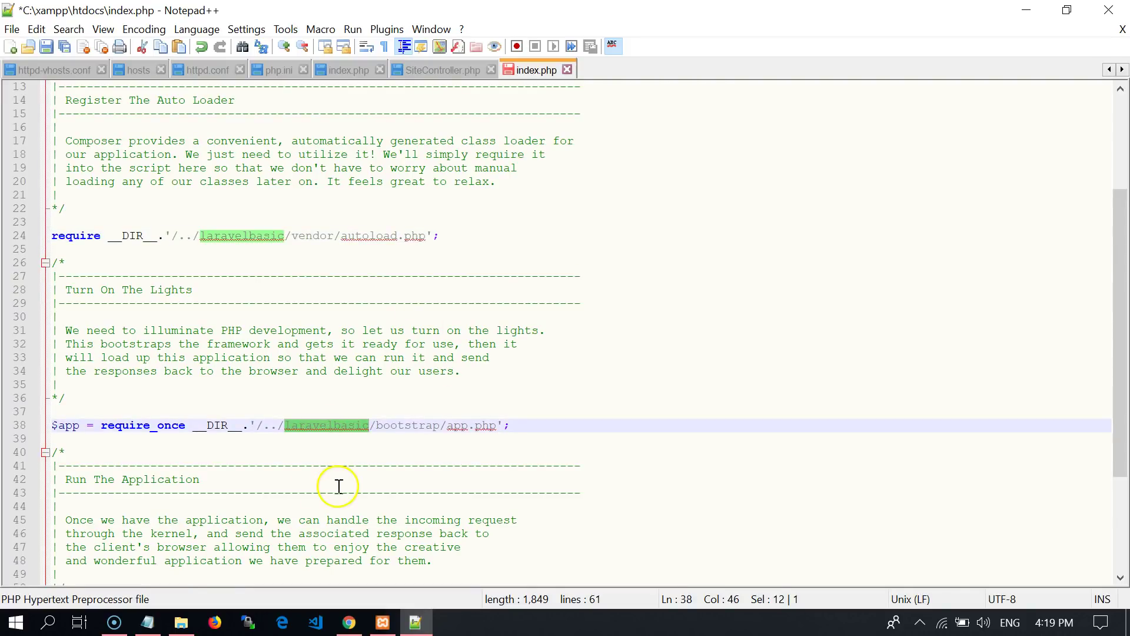
{"action": "left_click", "coordinate": [46, 47]}
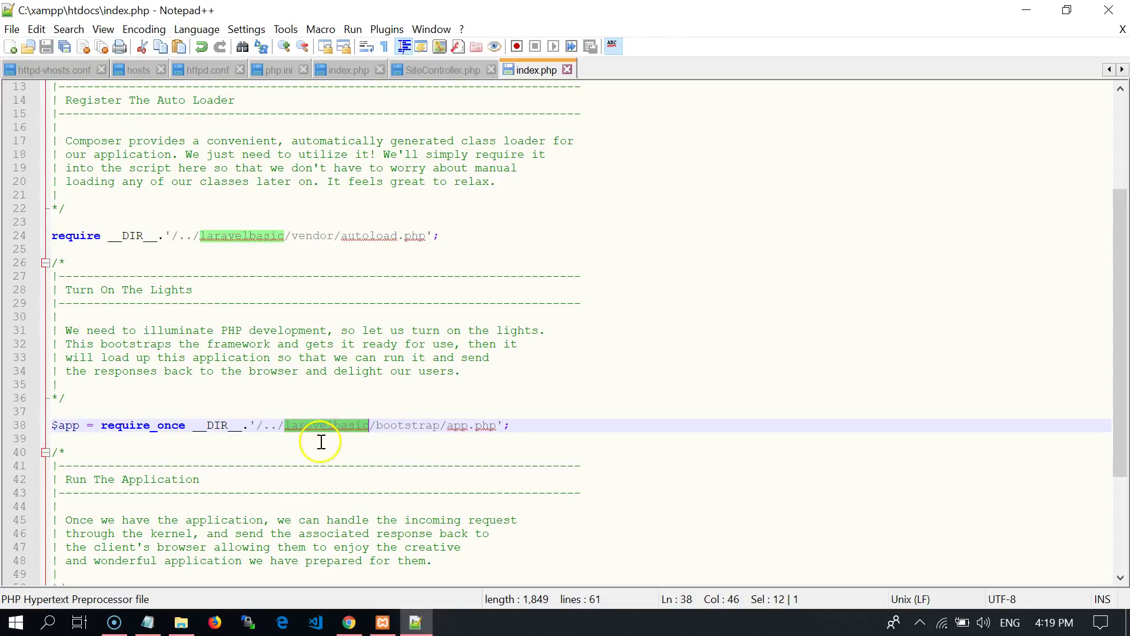
- Close Notepad++ after checking both edited paths, and bring the Notepad notes with the chmod commands into view
{"action": "left_click_drag", "start_coordinate": [383, 235], "coordinate": [462, 225]}
{"action": "left_click_drag", "start_coordinate": [442, 425], "coordinate": [507, 425]}
{"action": "left_click", "coordinate": [582, 431]}
{"action": "left_click", "coordinate": [1108, 10]}
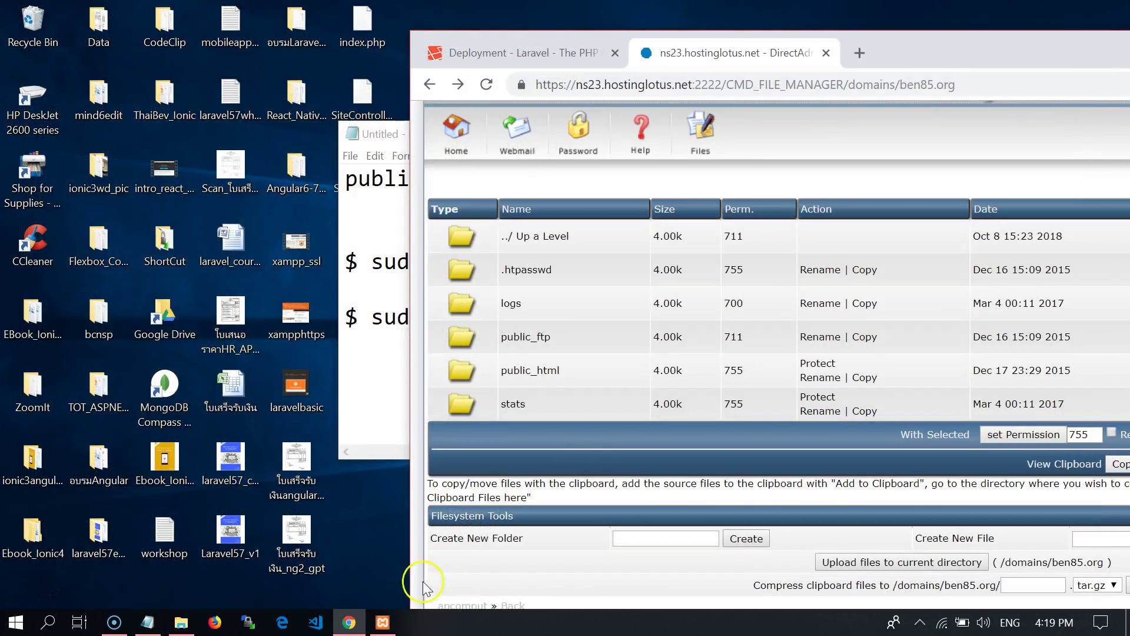
{"action": "left_click", "coordinate": [349, 622]}
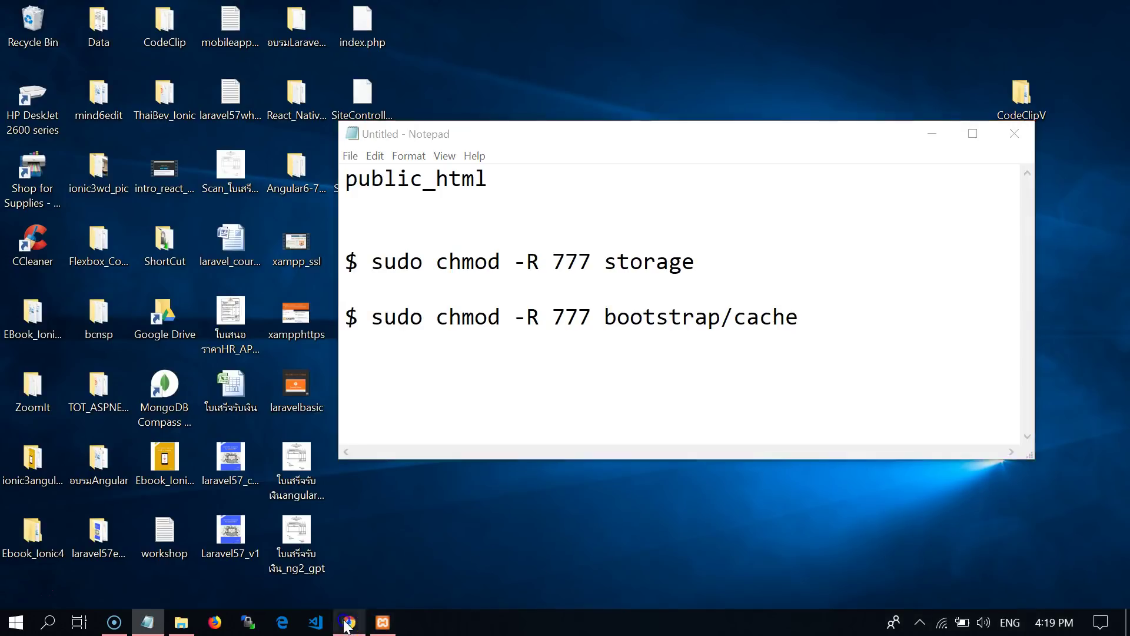
- Switch to Chrome and load localhost in a new browser tab to test the site served from htdocs
{"action": "left_click", "coordinate": [349, 622]}
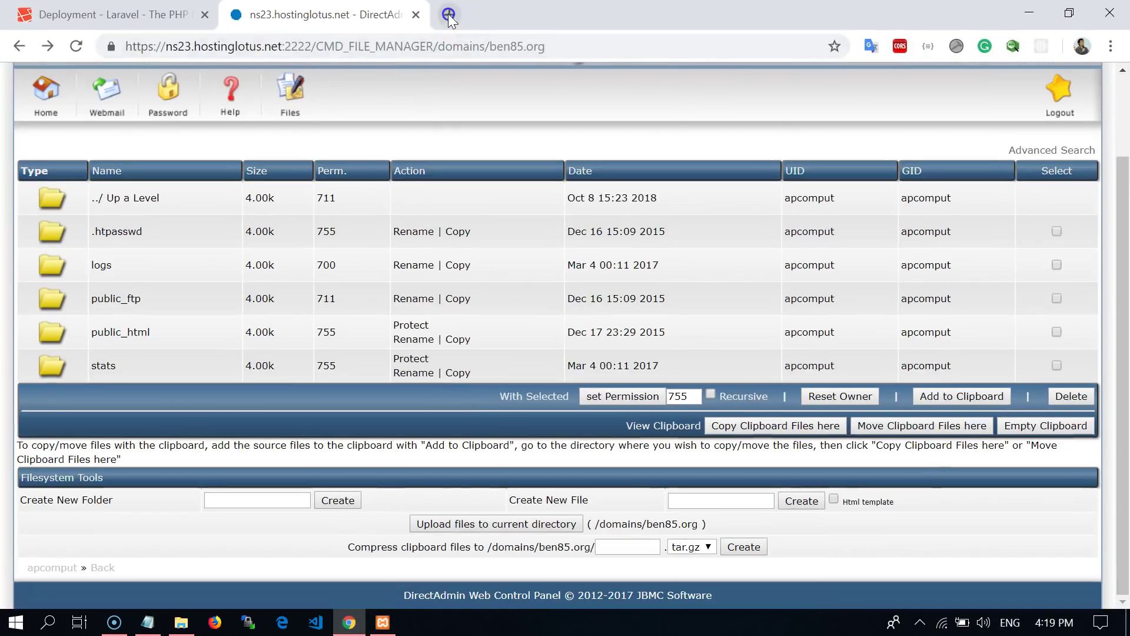
{"action": "left_click", "coordinate": [449, 15]}
{"action": "type", "text": "loca"}
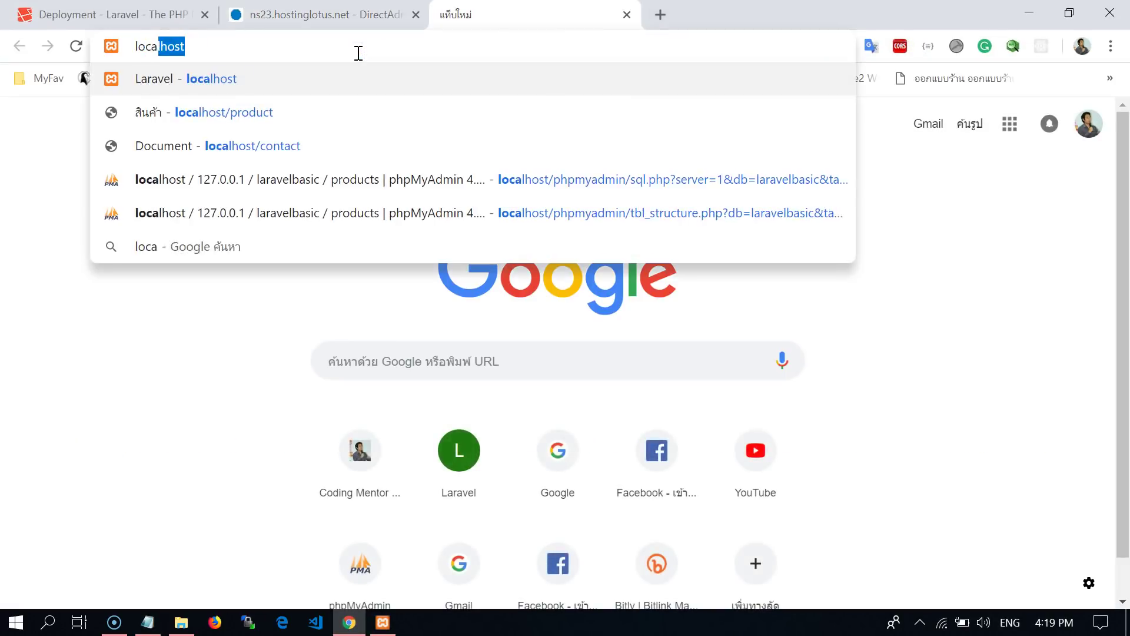
{"action": "type", "text": "lhost"}
{"action": "key", "text": "Return"}
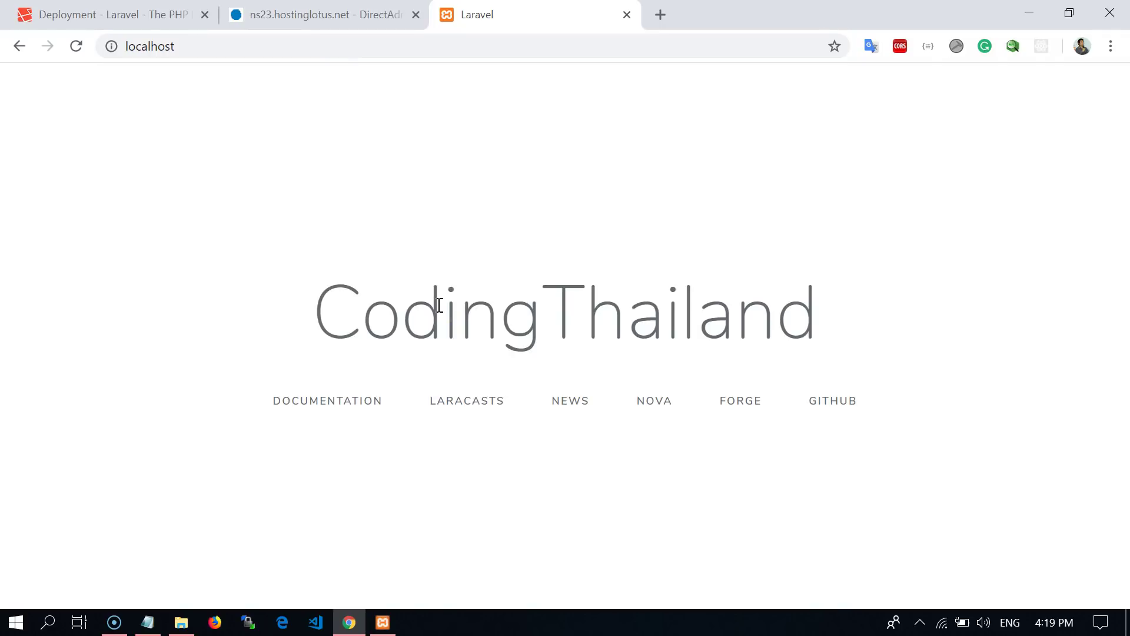
{"action": "left_click", "coordinate": [203, 47]}
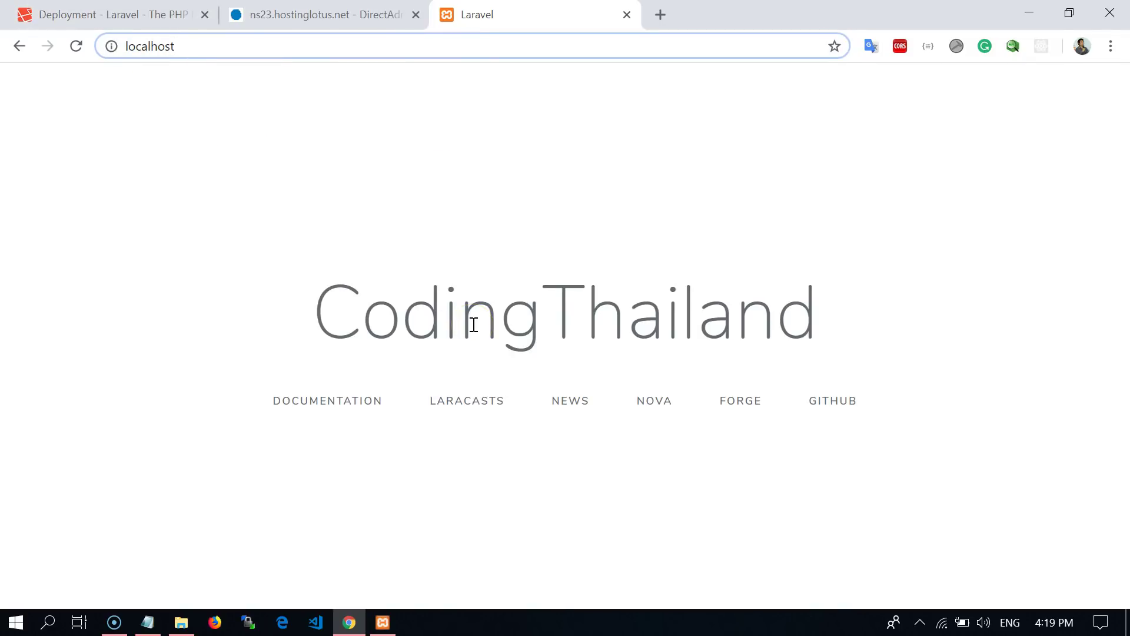
{"action": "type", "text": "/publi"}
{"action": "key", "text": "BackSpace"}
{"action": "key", "text": "BackSpace"}
{"action": "key", "text": "BackSpace"}
{"action": "key", "text": "BackSpace"}
{"action": "key", "text": "BackSpace"}
{"action": "key", "text": "BackSpace"}
{"action": "key", "text": "BackSpace"}
{"action": "type", "text": "t"}
{"action": "double_click", "coordinate": [182, 44]}
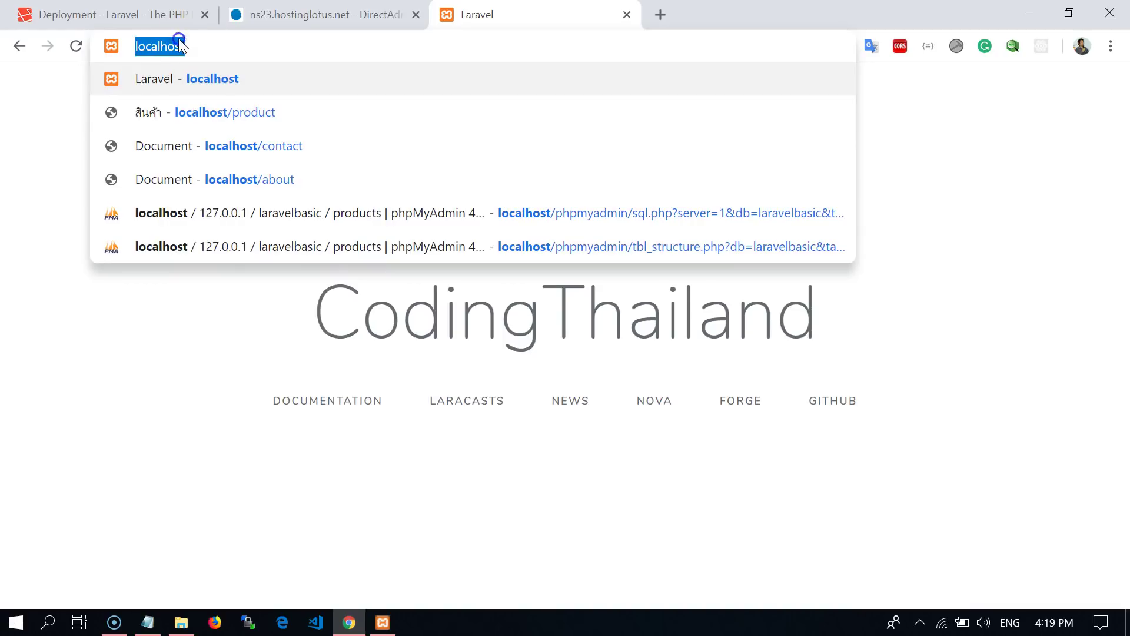
{"action": "left_click", "coordinate": [38, 96]}
- Reload localhost, load localhost/product to check the product list, and return to the site's home page
{"action": "left_click", "coordinate": [210, 46]}
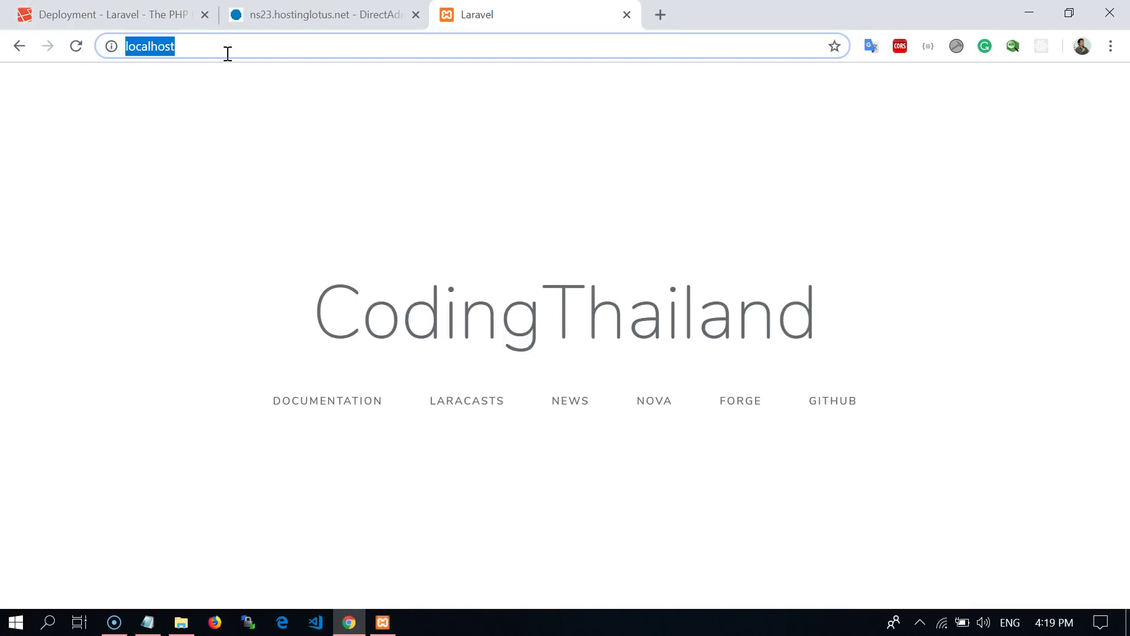
{"action": "key", "text": "Return"}
{"action": "left_click", "coordinate": [201, 44]}
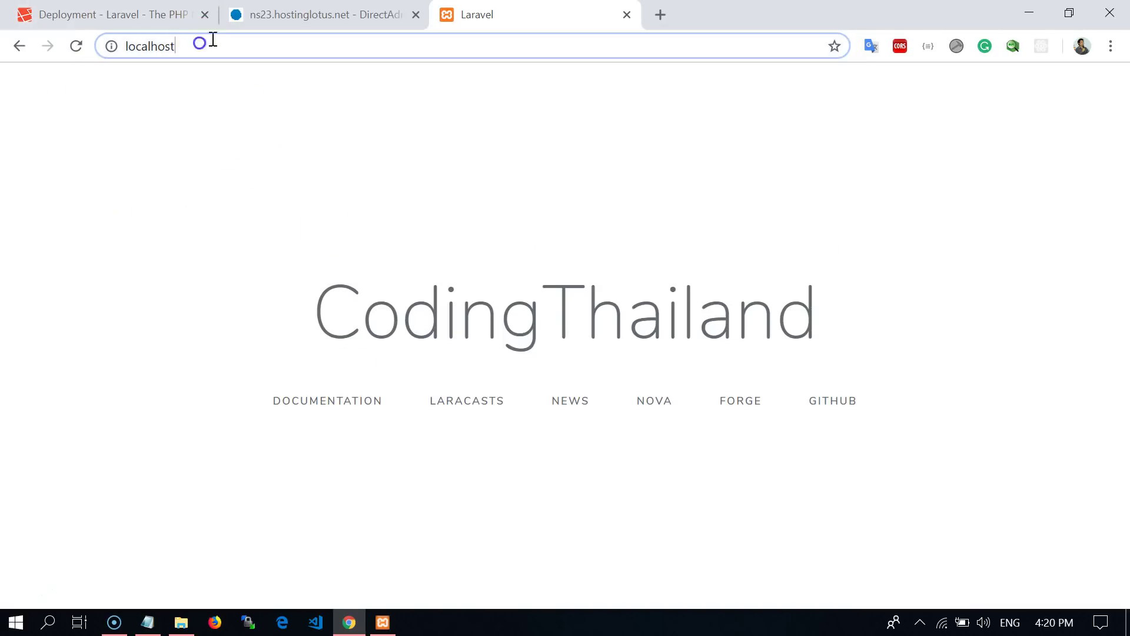
{"action": "type", "text": "/product"}
{"action": "key", "text": "Return"}
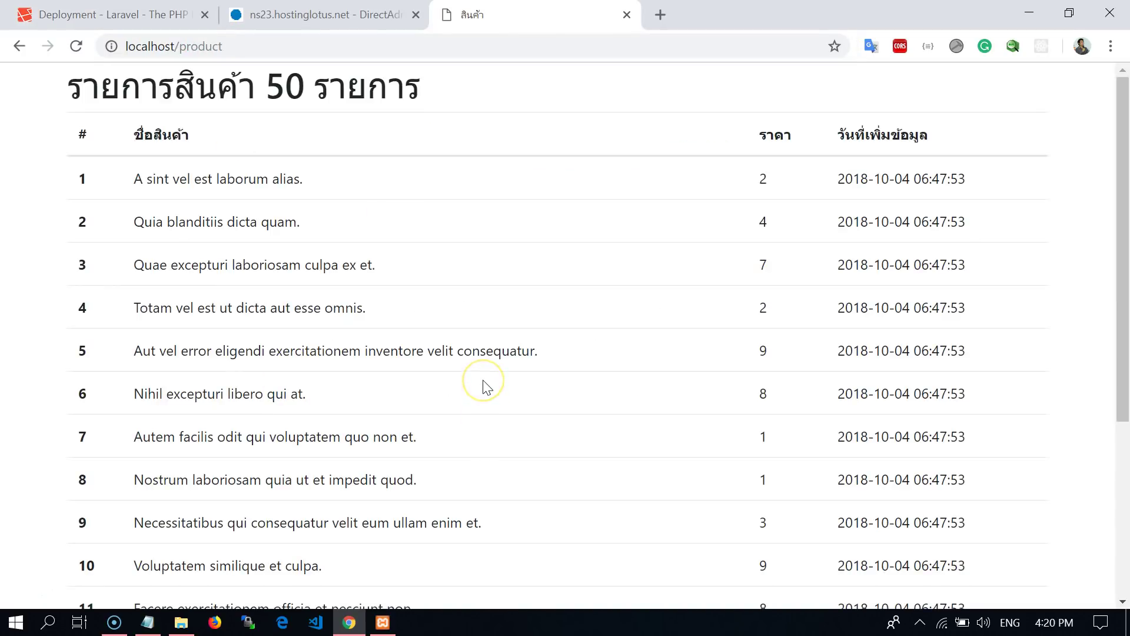
{"action": "left_click", "coordinate": [20, 47]}
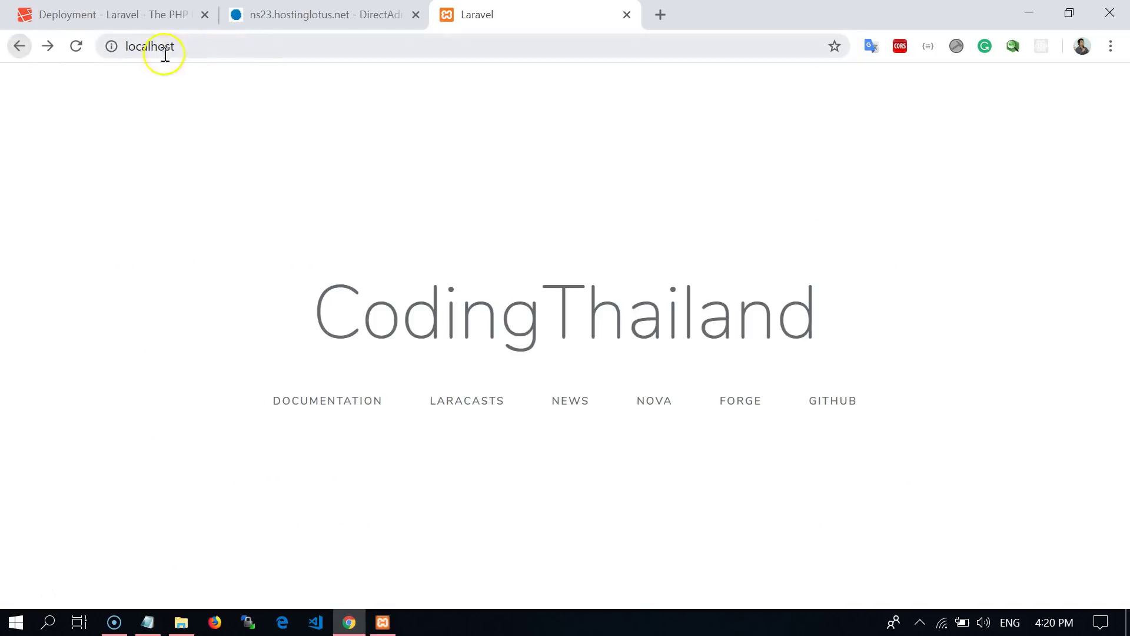
{"action": "left_click", "coordinate": [237, 49]}
{"action": "left_click", "coordinate": [312, 184]}
- Minimize Chrome and review the chmod commands in Notepad, highlighting the 777 permission and the storage and bootstrap/cache targets
{"action": "left_click", "coordinate": [1030, 13]}
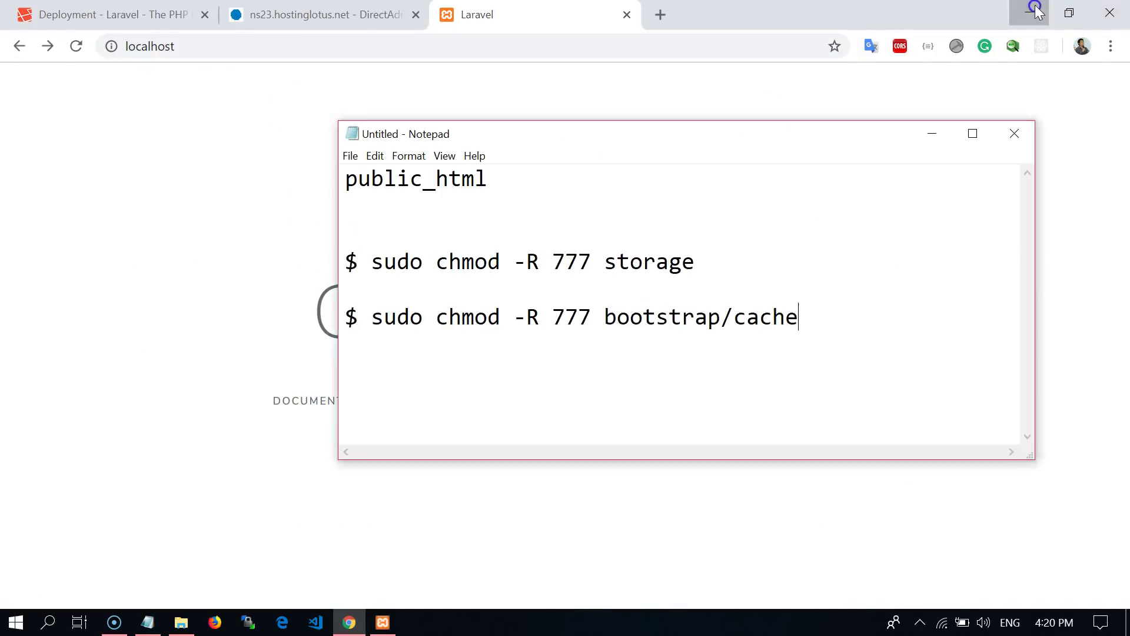
{"action": "left_click_drag", "start_coordinate": [616, 135], "coordinate": [579, 152]}
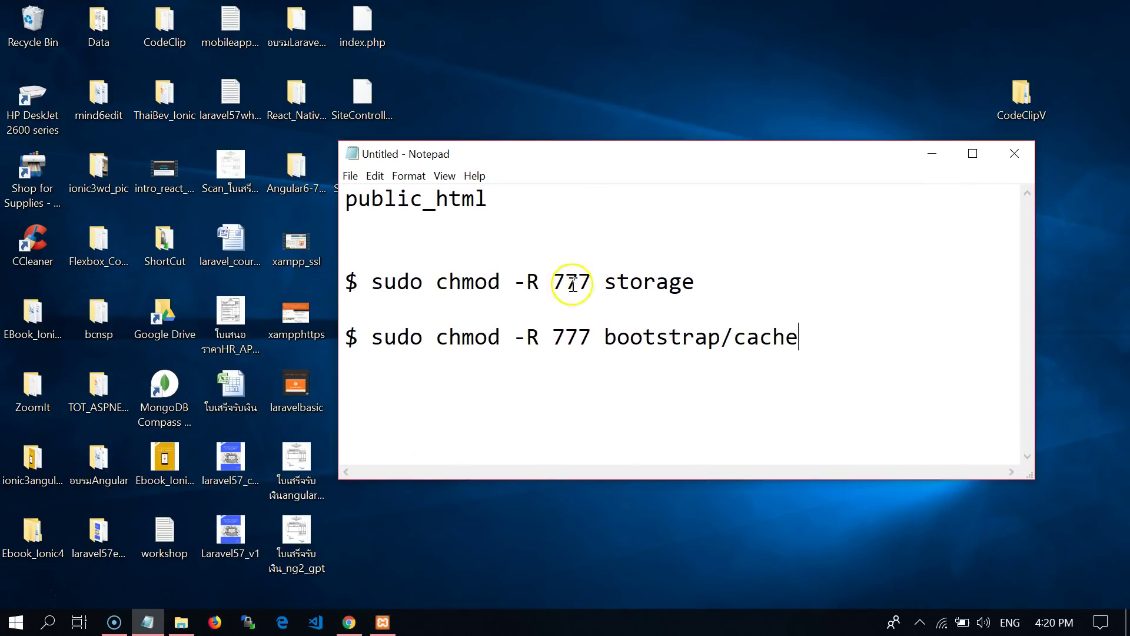
{"action": "left_click_drag", "start_coordinate": [437, 281], "coordinate": [711, 274]}
{"action": "left_click", "coordinate": [739, 277]}
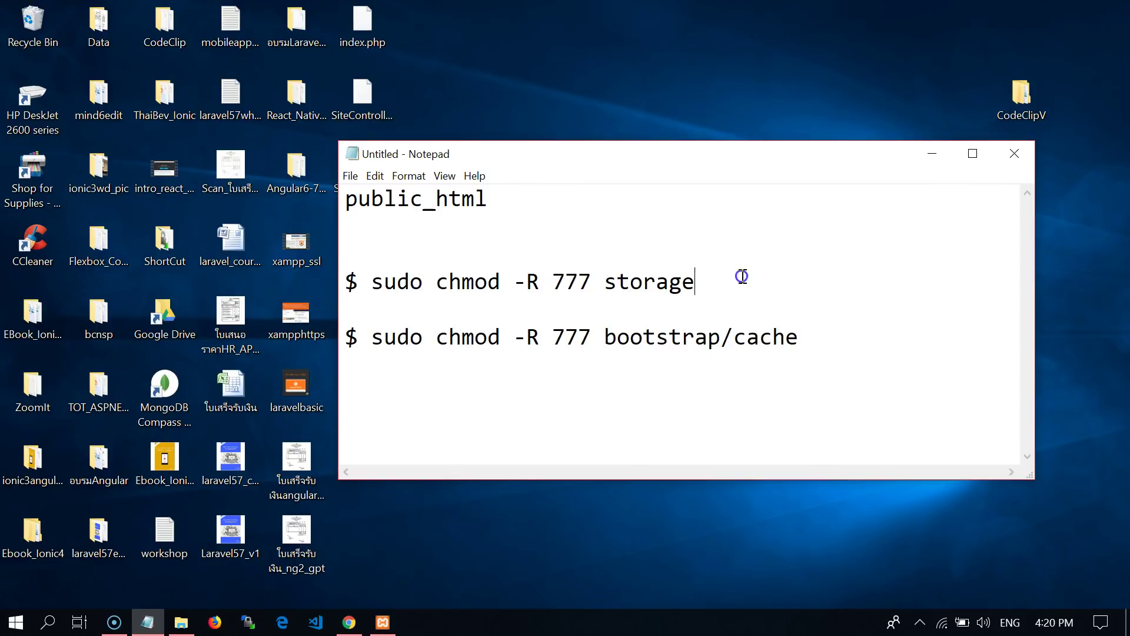
{"action": "left_click_drag", "start_coordinate": [551, 279], "coordinate": [710, 276]}
{"action": "left_click", "coordinate": [645, 277]}
{"action": "double_click", "coordinate": [646, 277]}
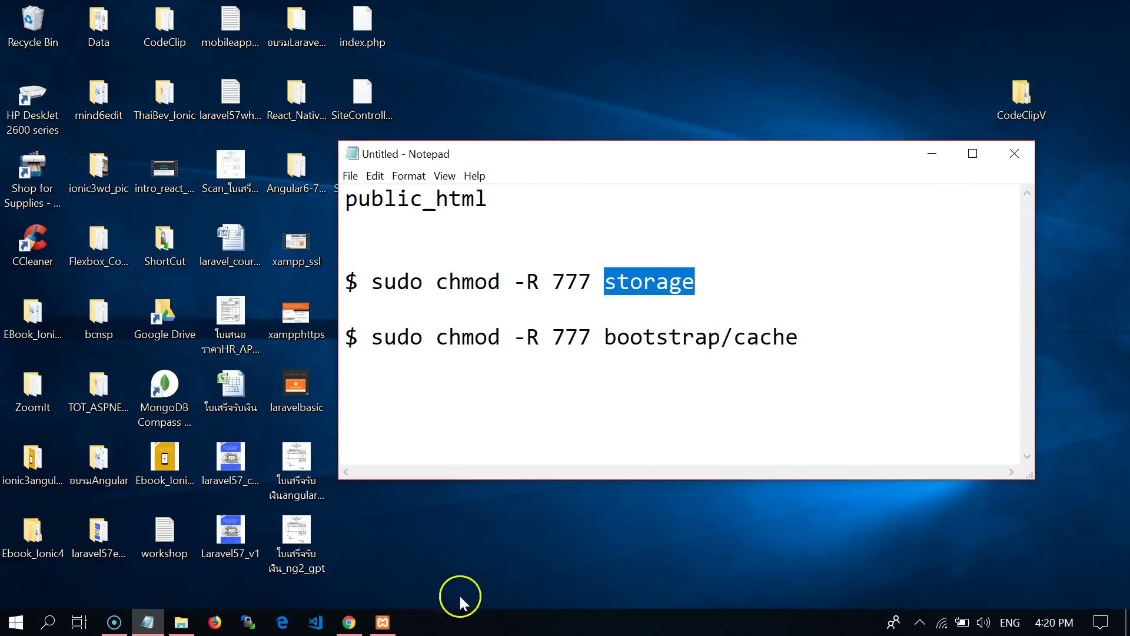
{"action": "left_click_drag", "start_coordinate": [558, 281], "coordinate": [589, 277]}
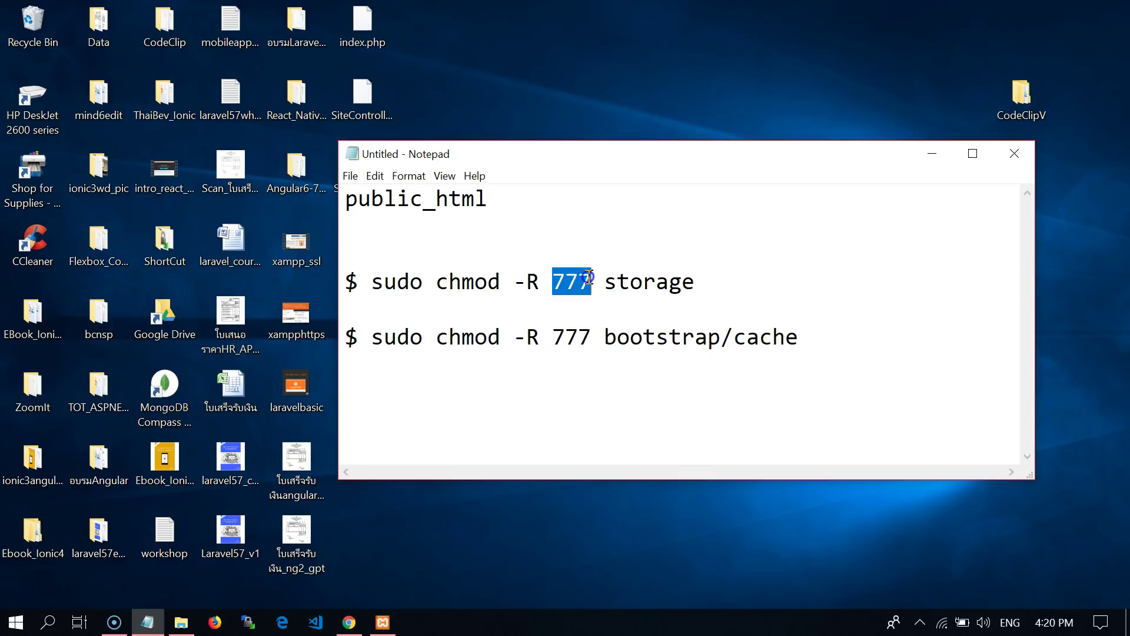
{"action": "left_click_drag", "start_coordinate": [553, 336], "coordinate": [589, 333]}
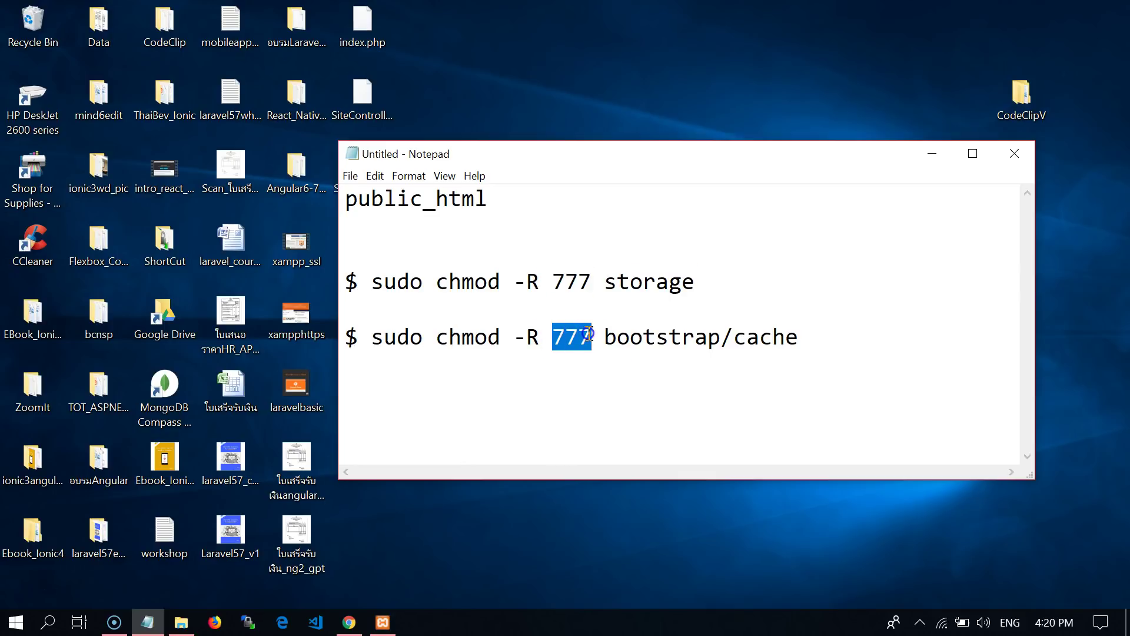
{"action": "left_click_drag", "start_coordinate": [804, 336], "coordinate": [616, 339]}
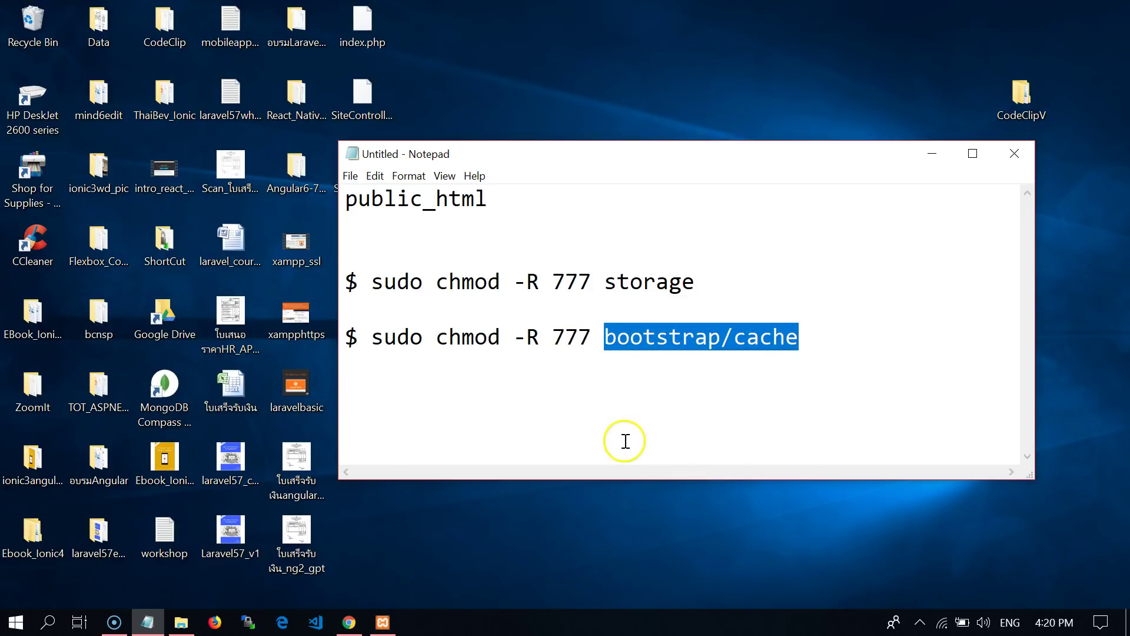
- Open the laravelbasic folder under xampp in File Explorer, look inside its storage folder, and return to laravelbasic
{"action": "left_click", "coordinate": [186, 620]}
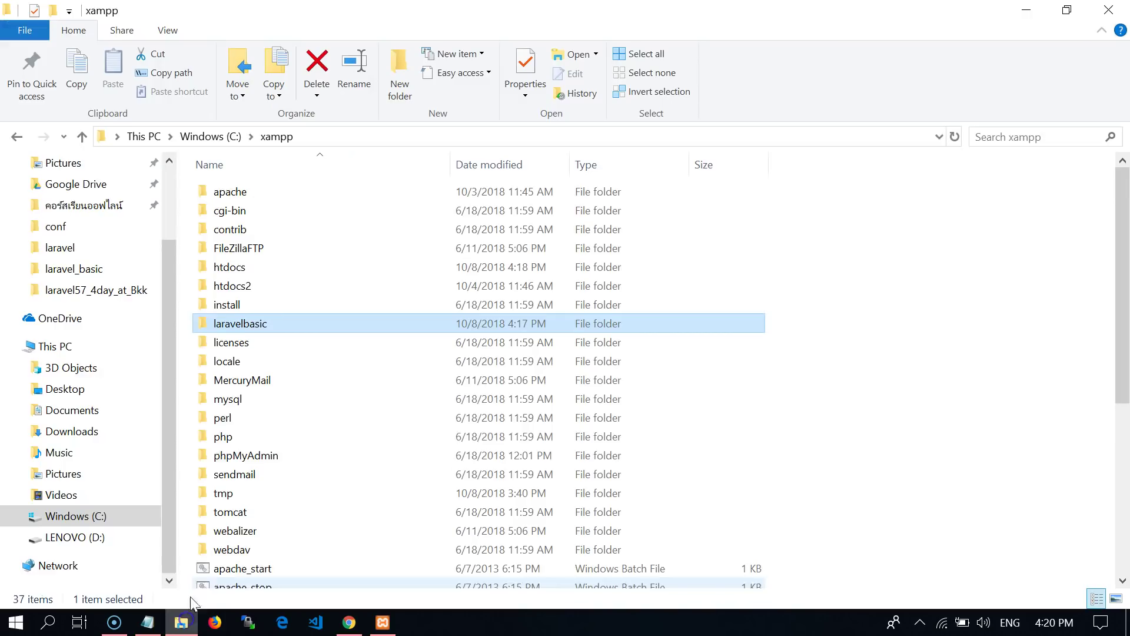
{"action": "double_click", "coordinate": [257, 327]}
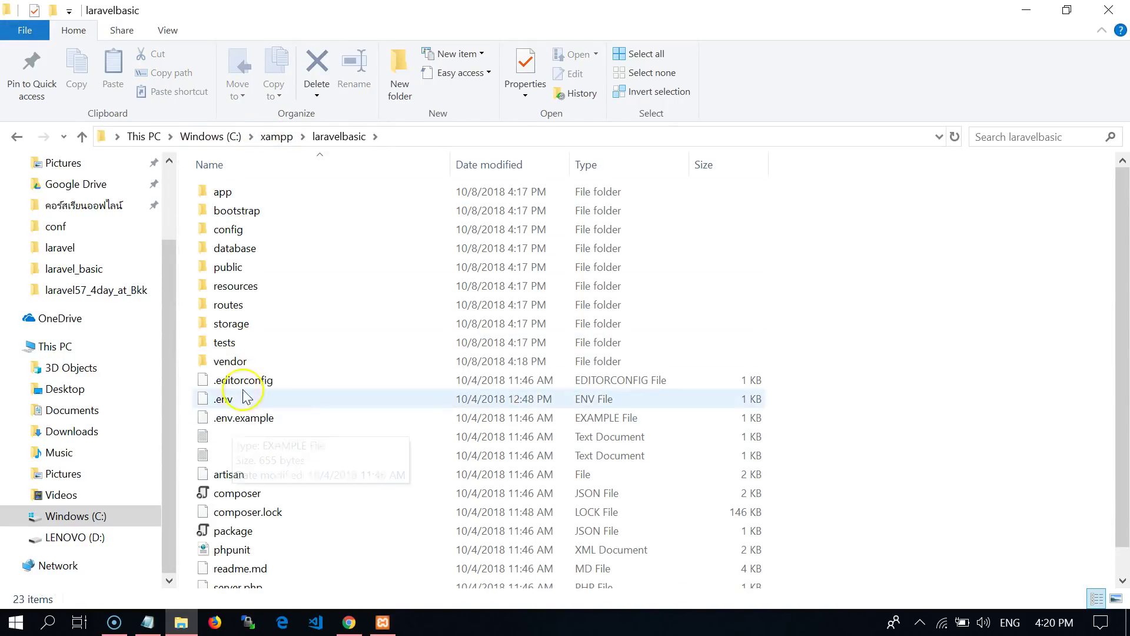
{"action": "left_click", "coordinate": [148, 625]}
{"action": "left_click", "coordinate": [148, 624]}
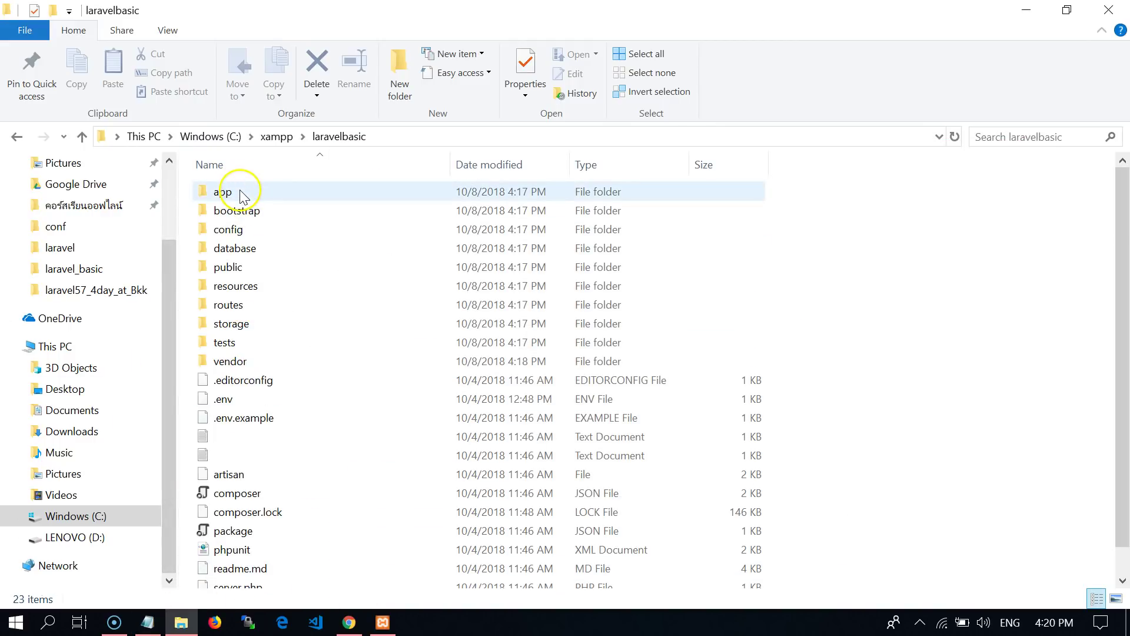
{"action": "double_click", "coordinate": [246, 323]}
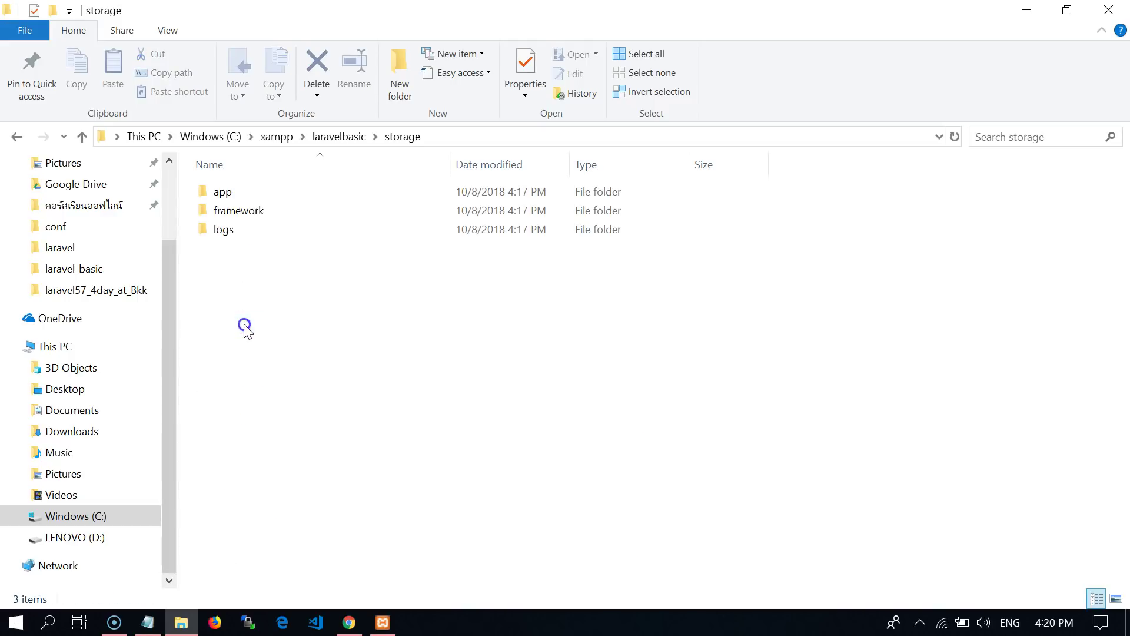
{"action": "left_click", "coordinate": [17, 136]}
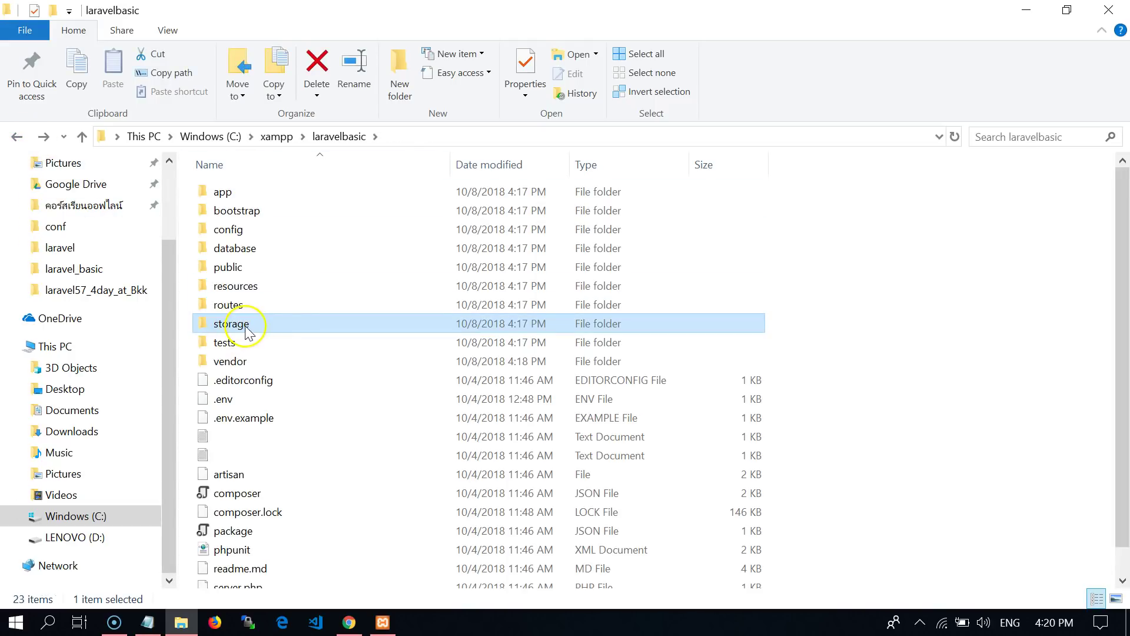
- Check the Notepad commands again, locate the cache folder inside laravelbasic's bootstrap folder, and minimize File Explorer
{"action": "left_click", "coordinate": [149, 625]}
{"action": "left_click", "coordinate": [148, 625]}
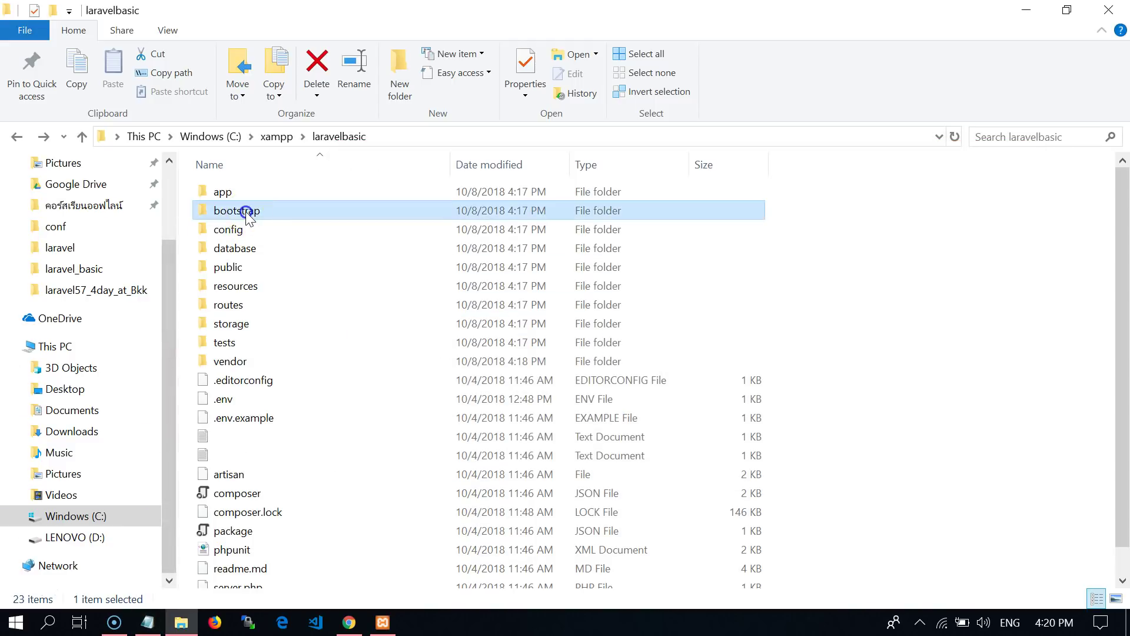
{"action": "double_click", "coordinate": [245, 211]}
{"action": "left_click", "coordinate": [239, 192]}
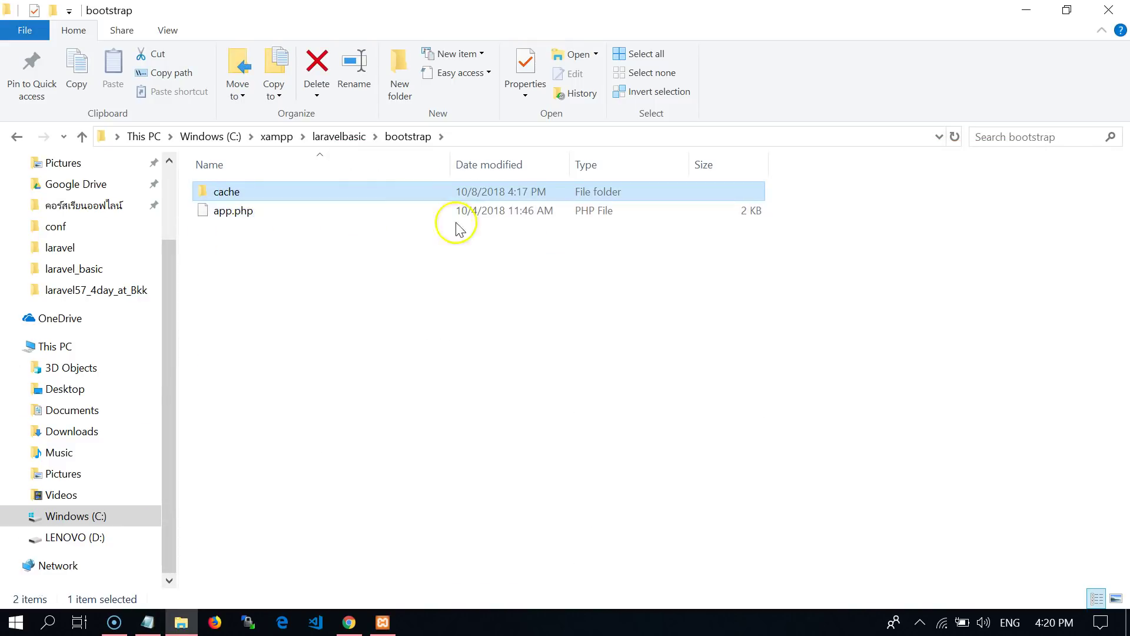
{"action": "left_click", "coordinate": [1027, 10]}
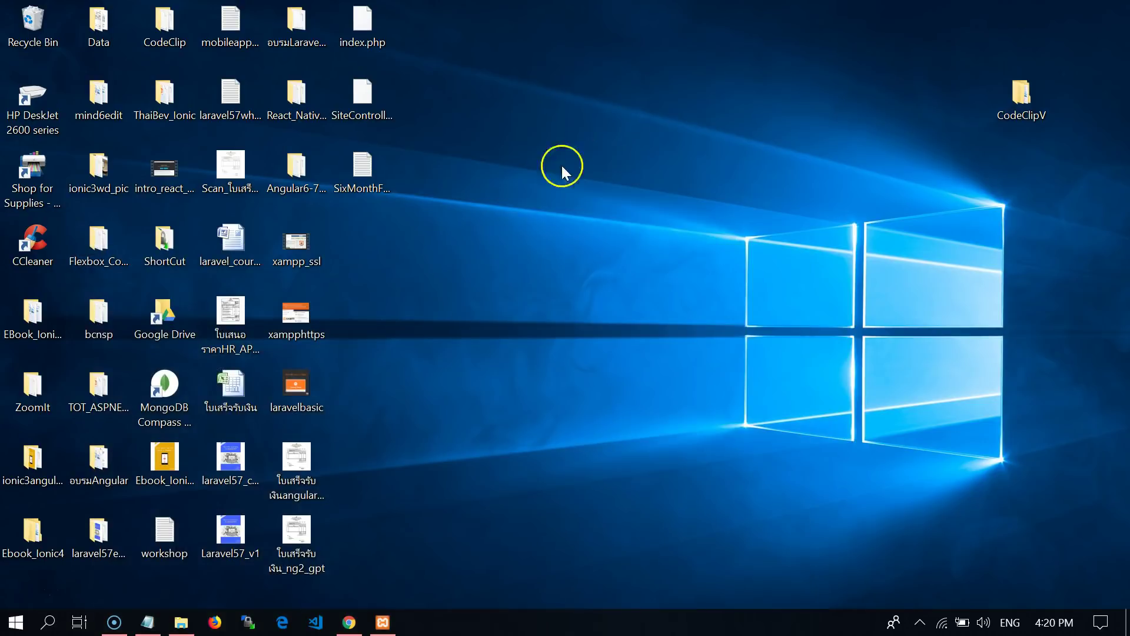
- Switch to Chrome, reload the localhost home page, and bring the browser back into view after minimizing it
{"action": "left_click", "coordinate": [350, 622]}
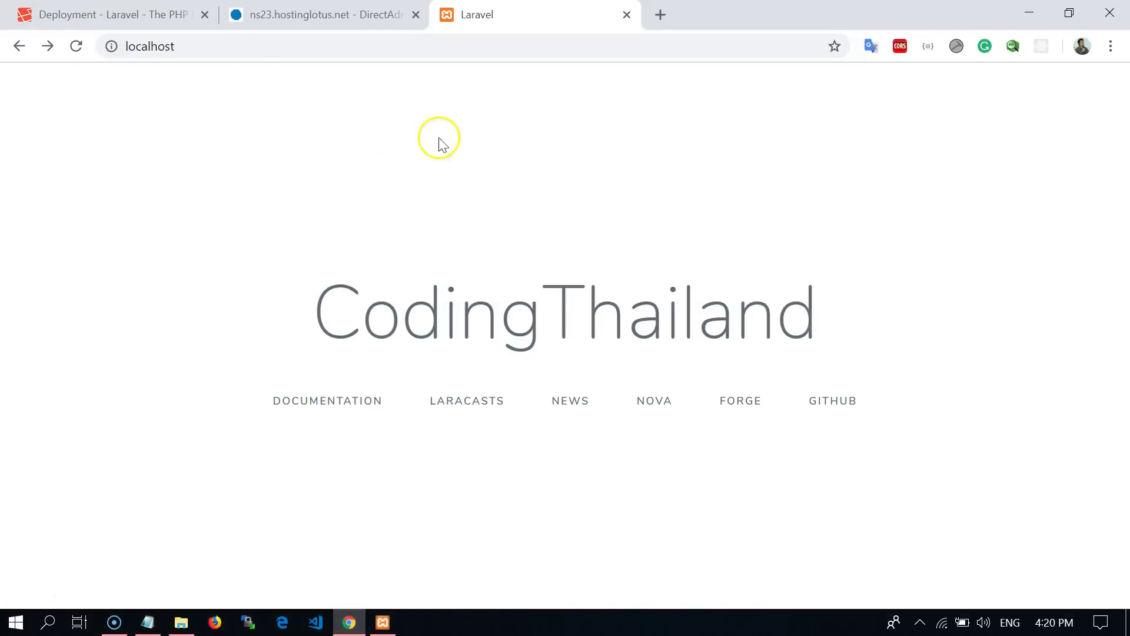
{"action": "left_click", "coordinate": [77, 47]}
{"action": "left_click", "coordinate": [1030, 13]}
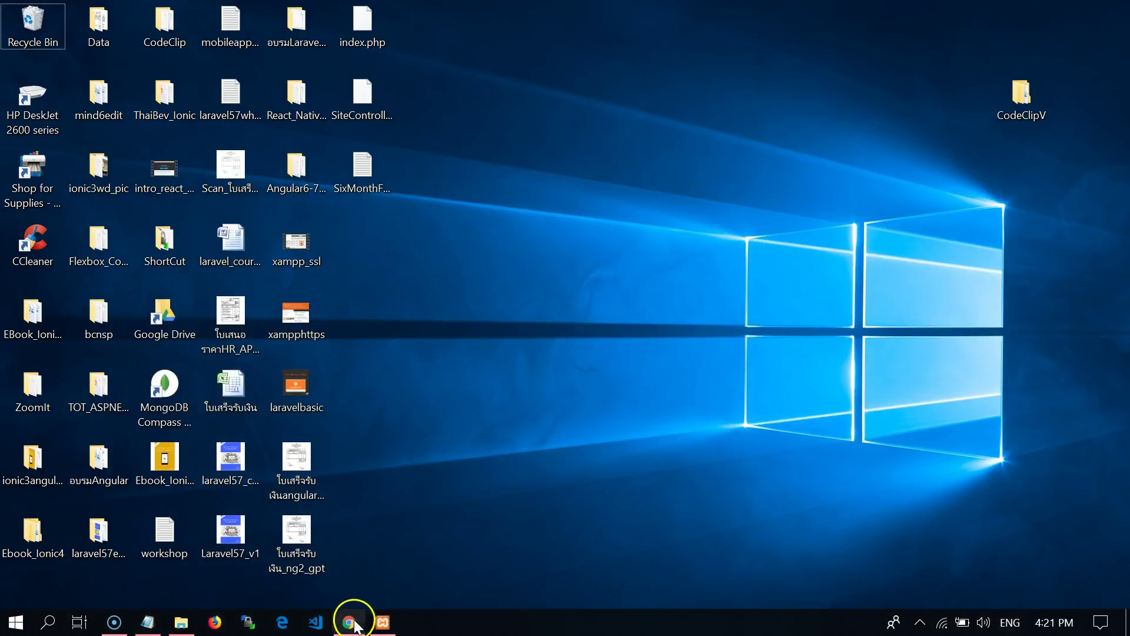
{"action": "left_click", "coordinate": [350, 624]}
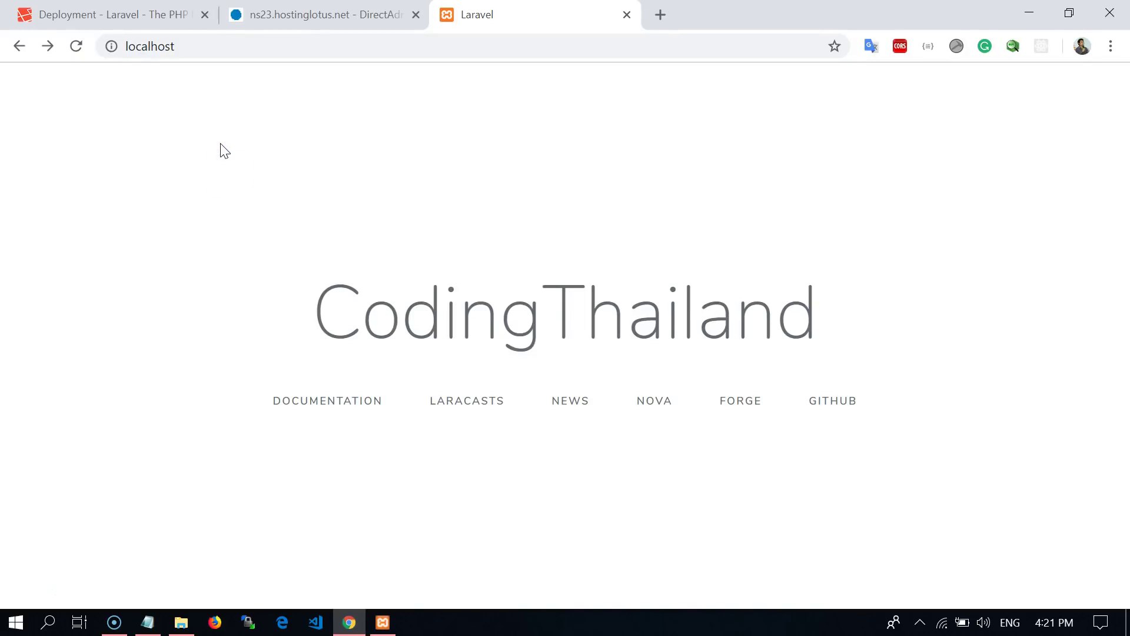
- Bring up the Notepad notes and highlight the storage and bootstrap/cache paths in the two chmod commands
{"action": "left_click", "coordinate": [147, 623]}
{"action": "left_click", "coordinate": [580, 280]}
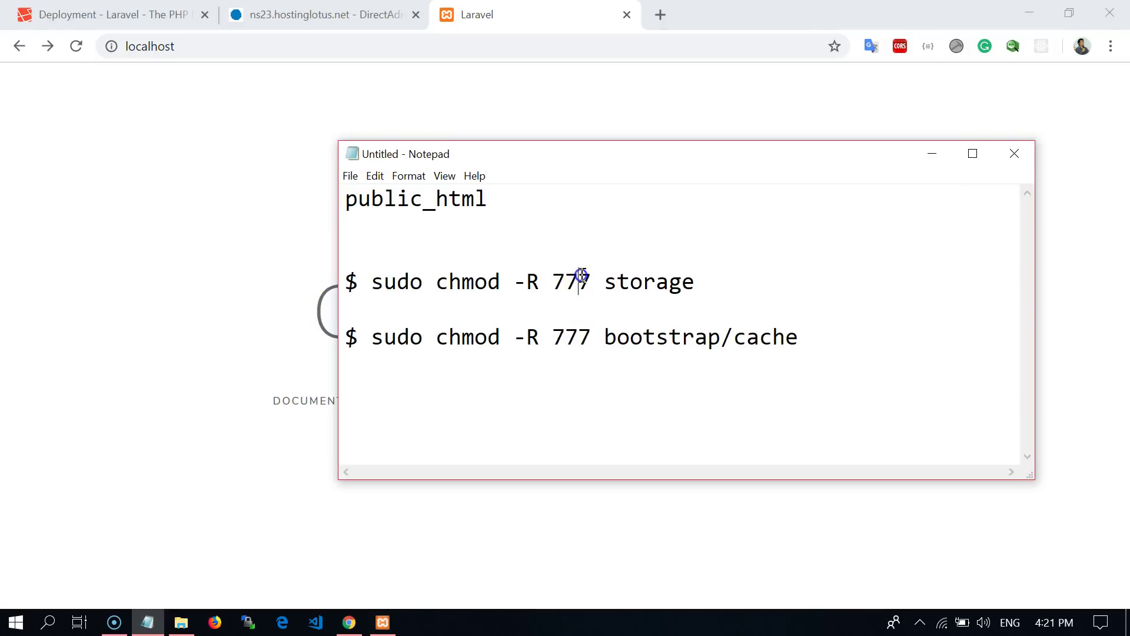
{"action": "left_click_drag", "start_coordinate": [616, 282], "coordinate": [762, 277]}
{"action": "left_click_drag", "start_coordinate": [631, 337], "coordinate": [793, 331]}
{"action": "left_click_drag", "start_coordinate": [630, 281], "coordinate": [687, 273]}
{"action": "left_click_drag", "start_coordinate": [663, 334], "coordinate": [837, 346]}
{"action": "left_click", "coordinate": [873, 340]}
- Enlarge and reposition the Notepad window over the browser, and minimize it to return to the localhost page
{"action": "left_click_drag", "start_coordinate": [748, 158], "coordinate": [657, 130]}
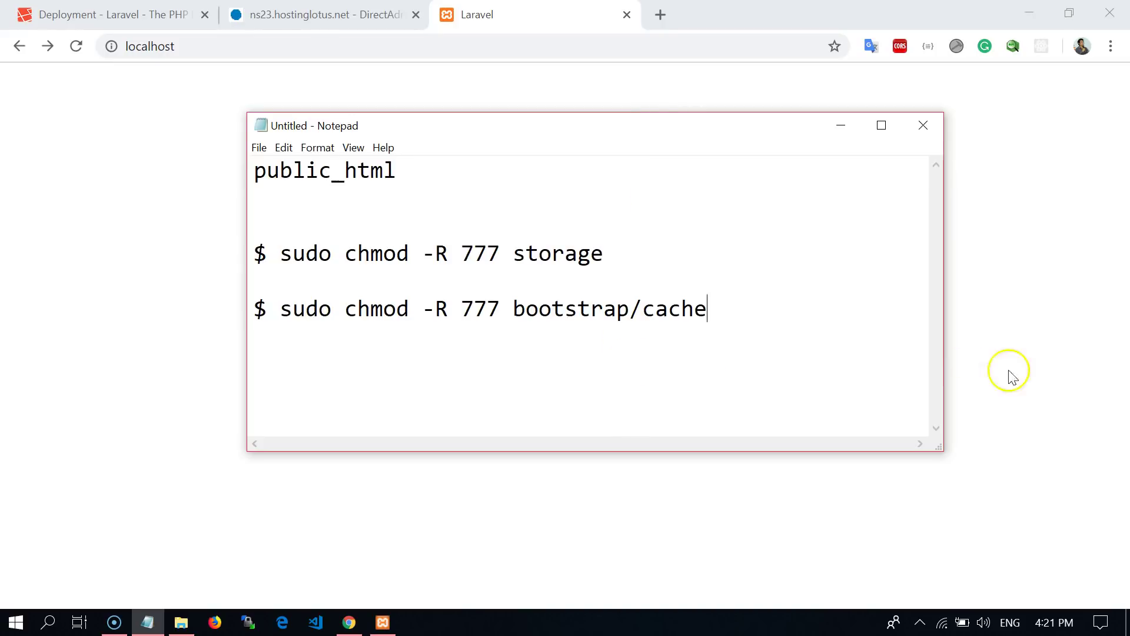
{"action": "left_click_drag", "start_coordinate": [941, 448], "coordinate": [968, 514]}
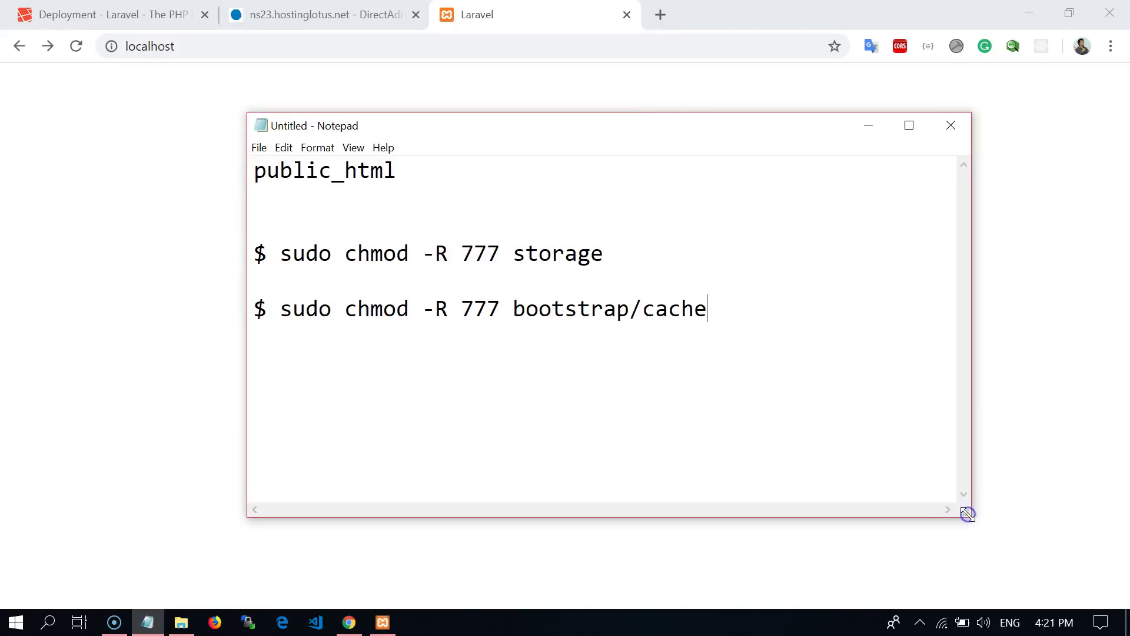
{"action": "left_click_drag", "start_coordinate": [775, 139], "coordinate": [748, 149]}
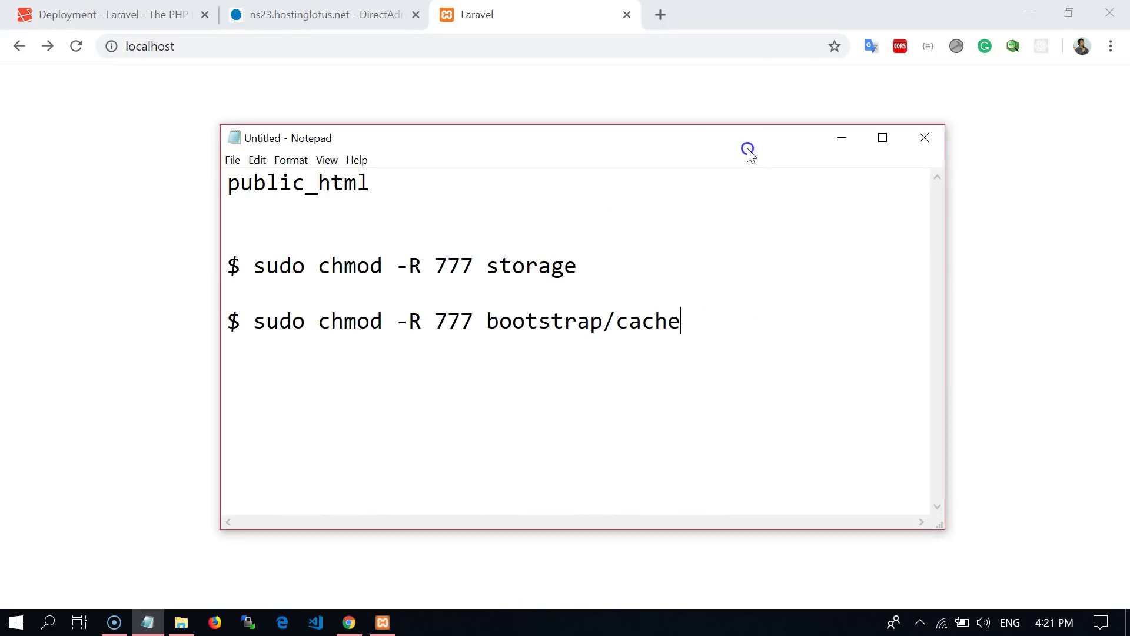
{"action": "left_click", "coordinate": [843, 140]}
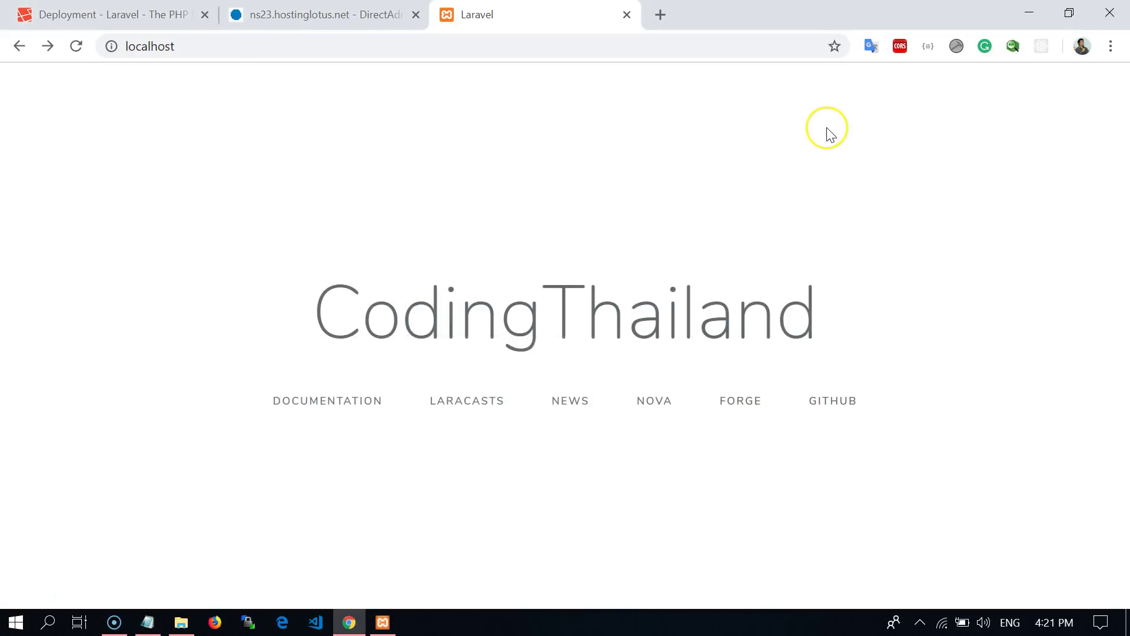